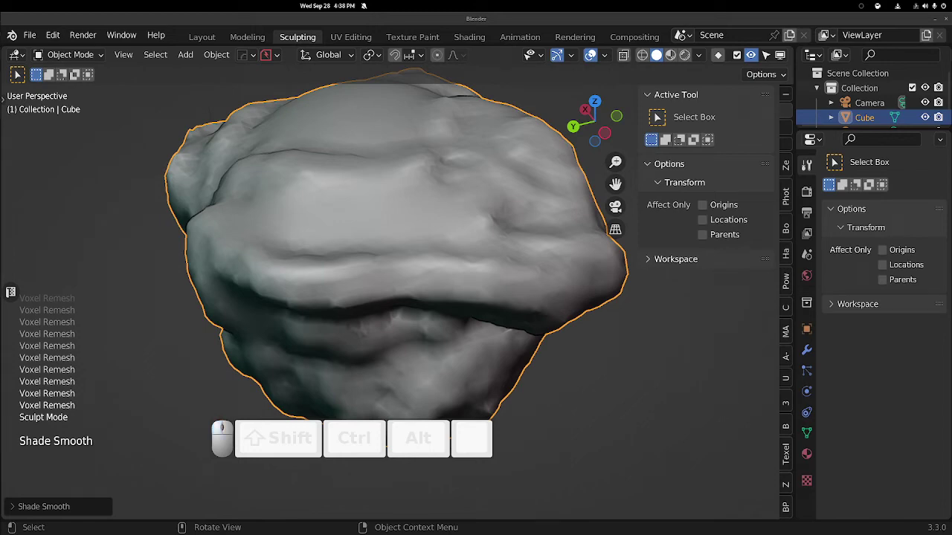
middle_click_drag(255, 213, 313, 260)
left_click_drag(359, 437, 368, 473)
middle_click_drag(394, 290, 419, 309)
middle_click_drag(365, 271, 368, 232, "ctrl")
middle_click_drag(367, 237, 434, 282, "shift")
middle_click_drag(435, 288, 424, 269)
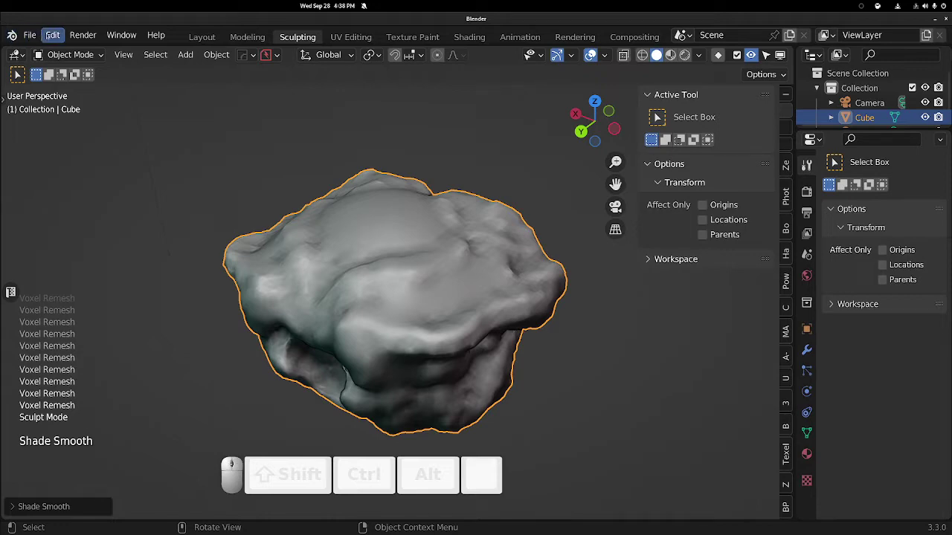
Open the add-on preferences and search the add-ons for "f2".
left_click(52, 35)
left_click(78, 249)
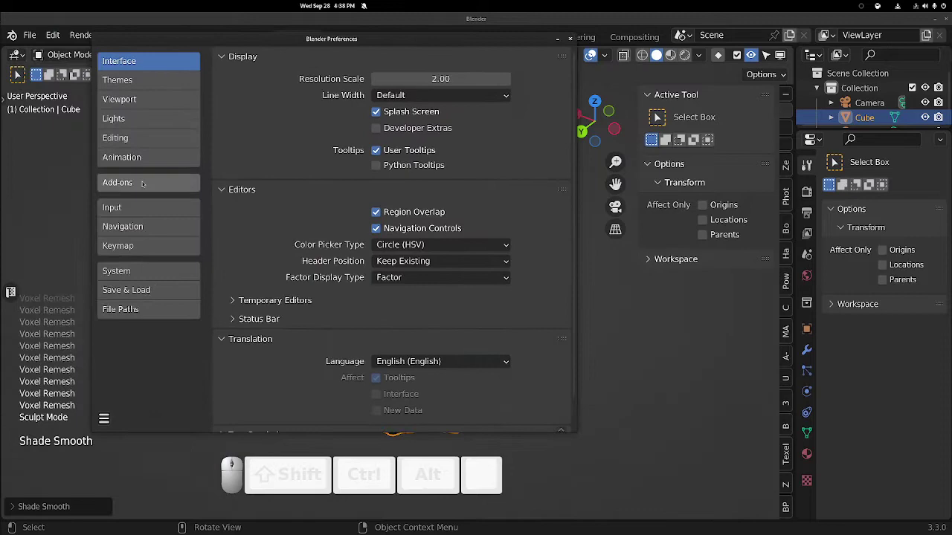
left_click(118, 182)
left_click(496, 75)
type("loo")
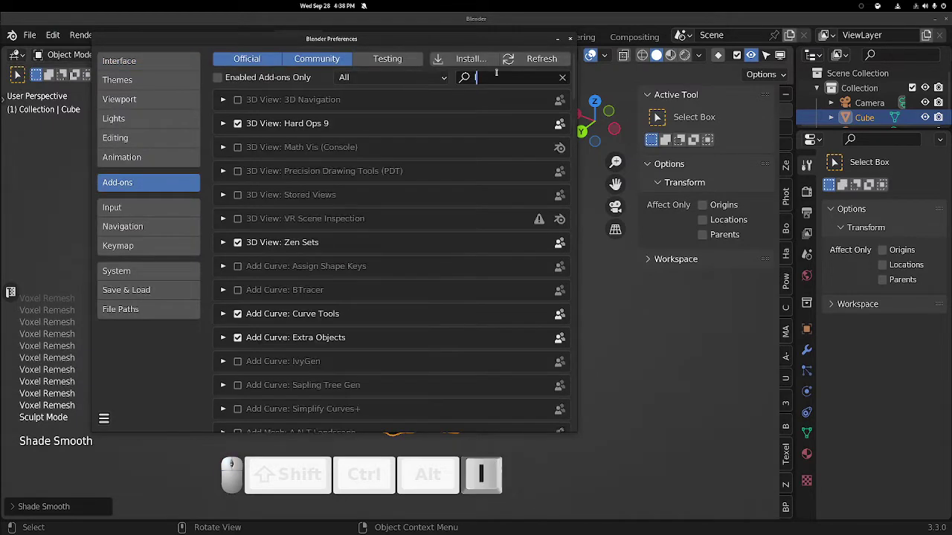
key("BackSpace")
key("BackSpace")
key("BackSpace")
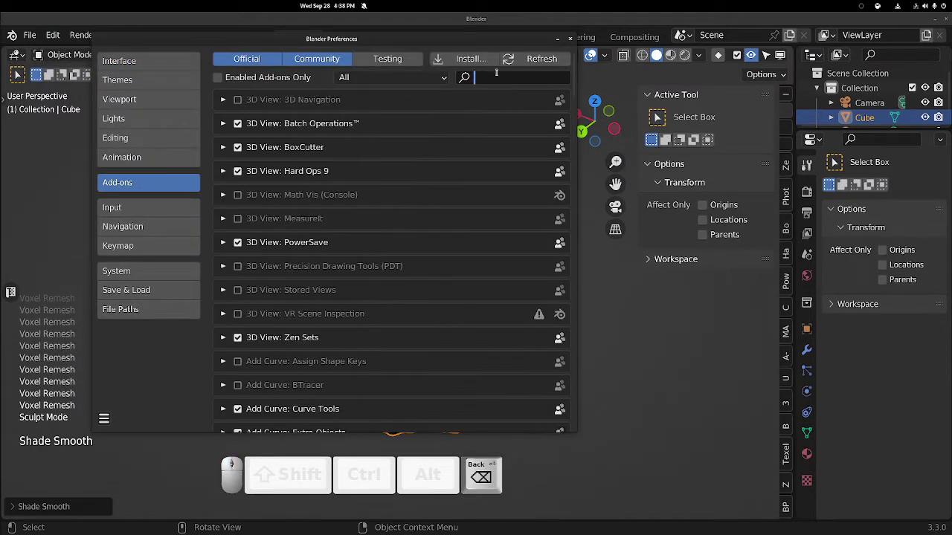
type("f32")
key("BackSpace")
key("BackSpace")
type("2")
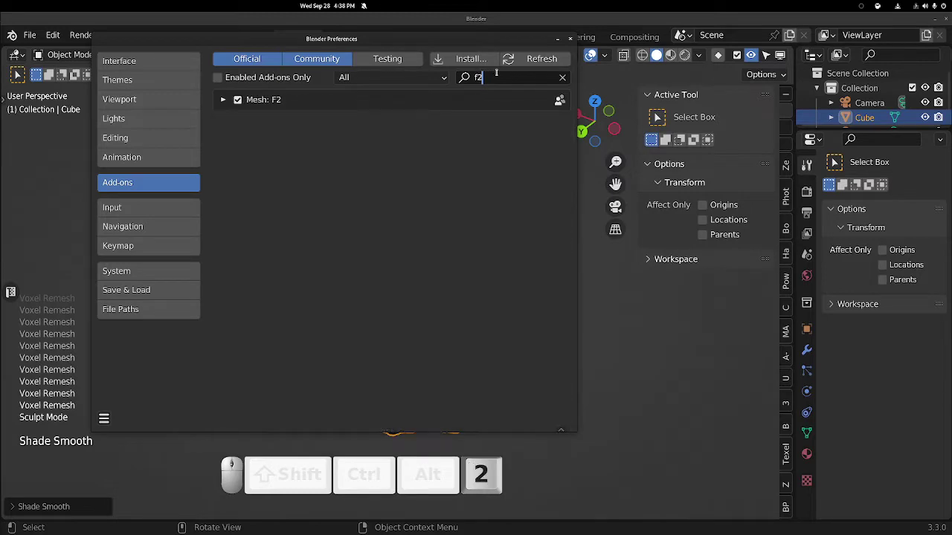
Examine the details and options of the F2 mesh add-on, and close the preferences.
left_click(223, 100)
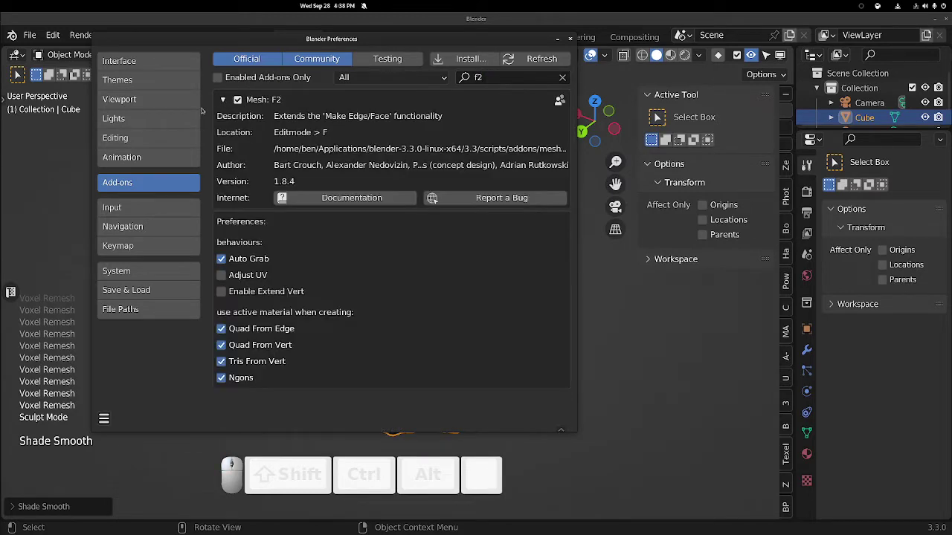
left_click(223, 100)
left_click(570, 38)
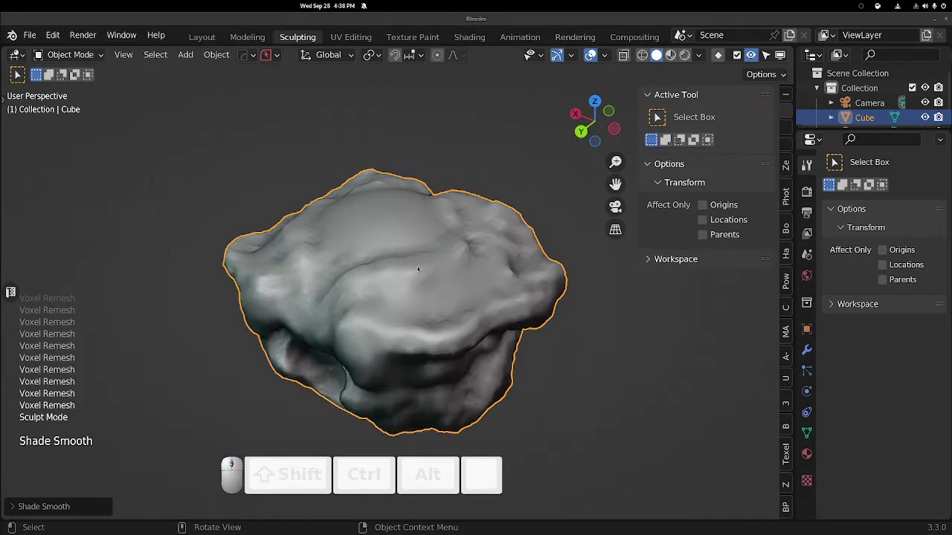
Enlarge the outliner and rename the Cube object to "basemesh".
middle_click_drag(418, 267, 342, 263)
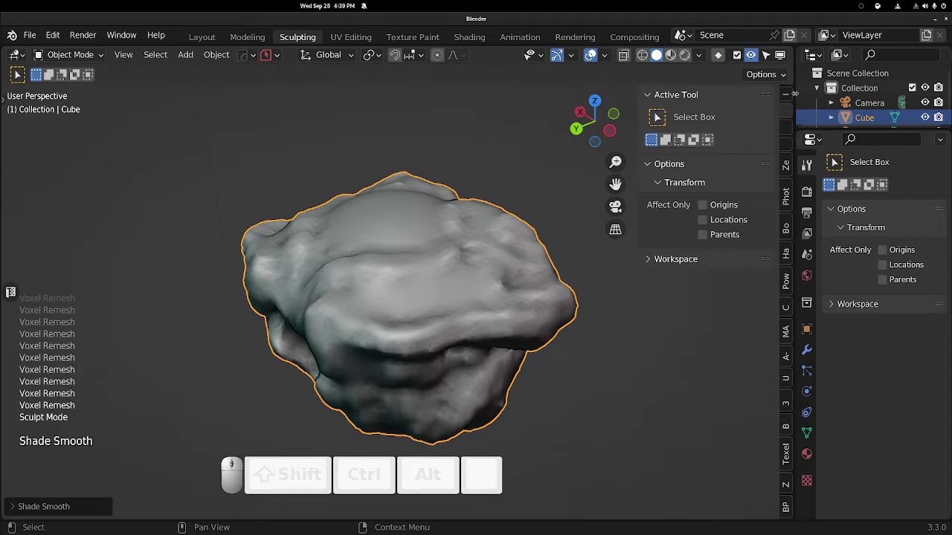
left_click_drag(794, 93, 569, 93)
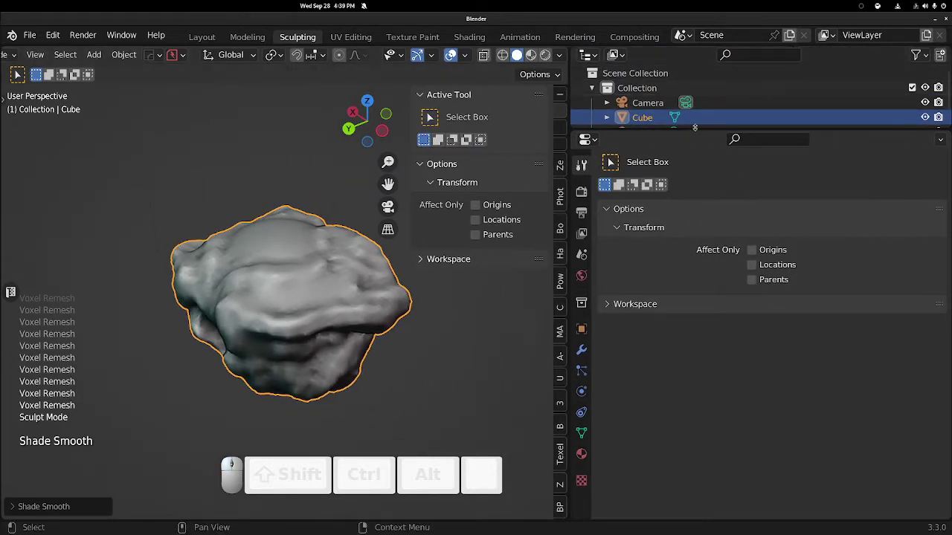
left_click_drag(695, 128, 695, 195)
double_click(642, 117)
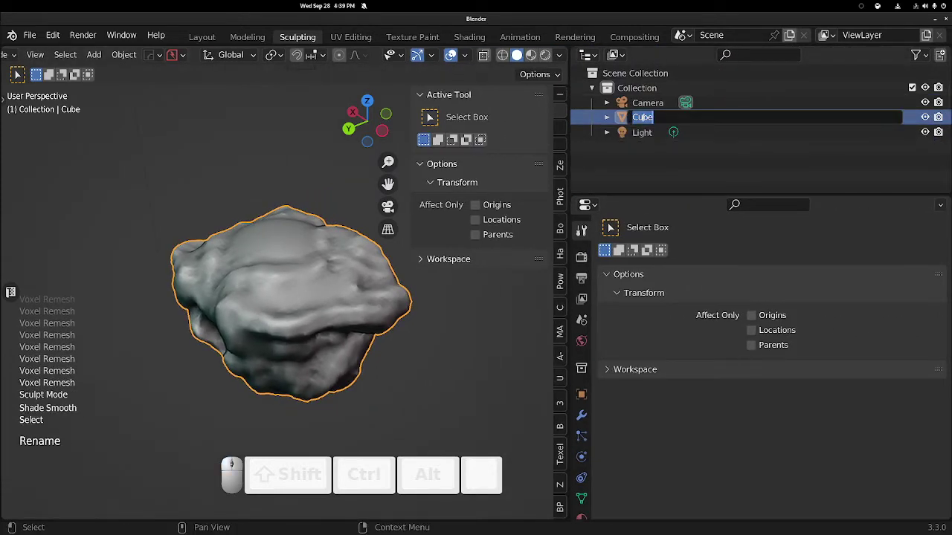
type("basemesh")
key("Return")
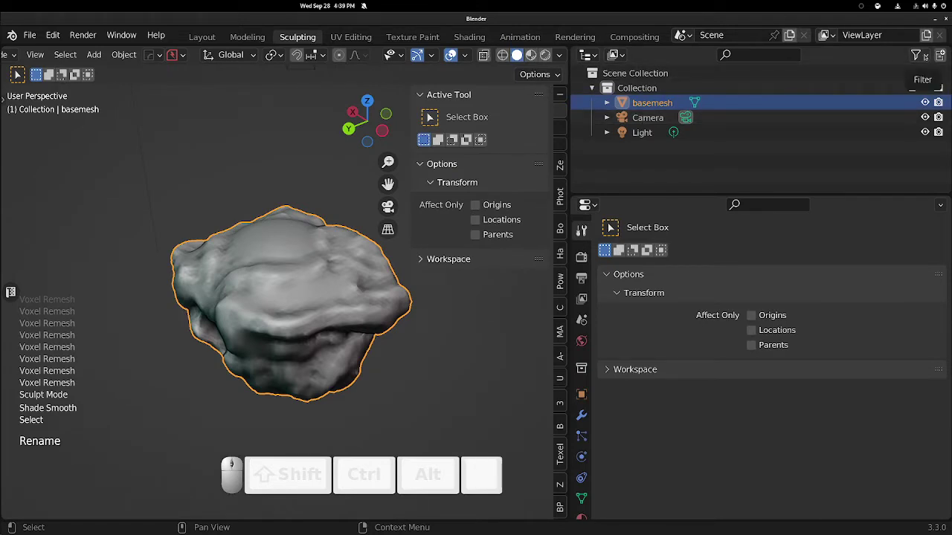
Show the selectability toggles in the outliner, make the basemesh unselectable in the viewport, and shrink the outliner again.
left_click(916, 55)
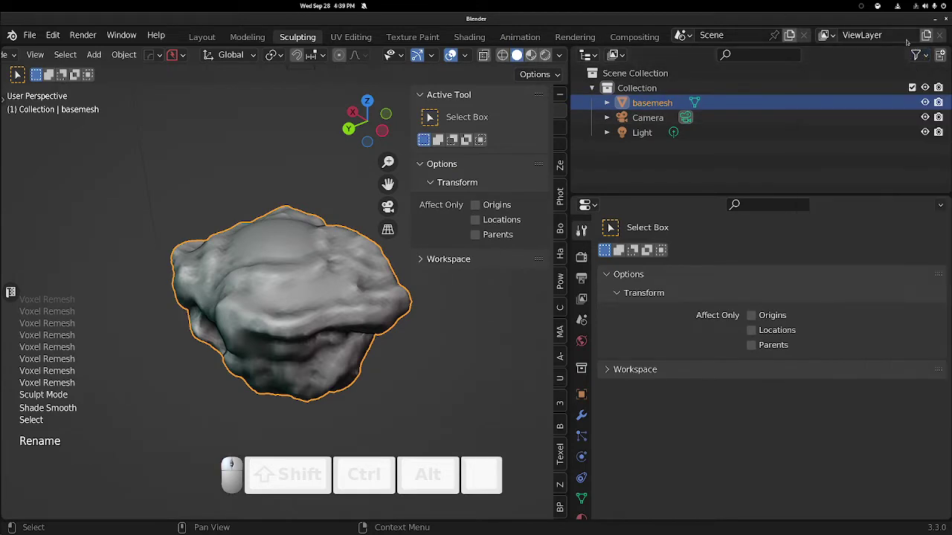
left_click(919, 54)
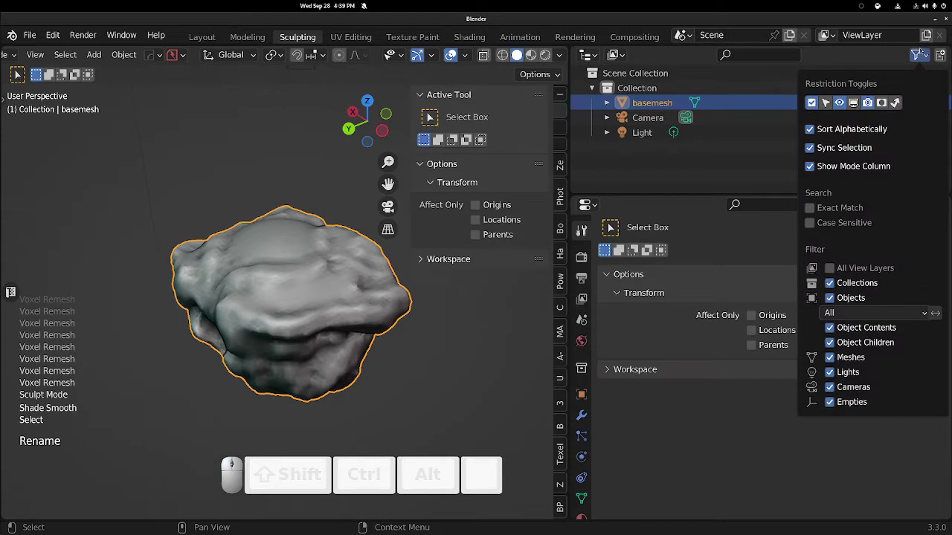
left_click(825, 103)
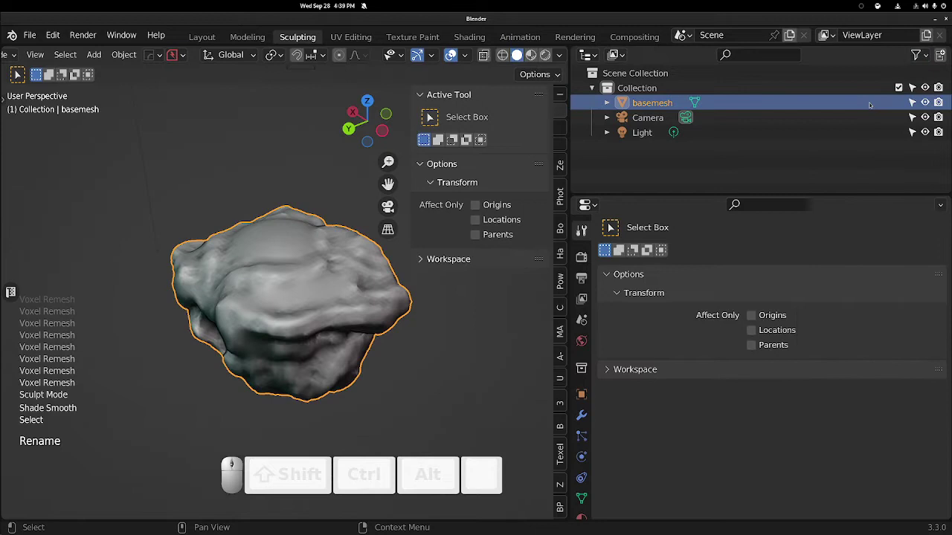
left_click(913, 103)
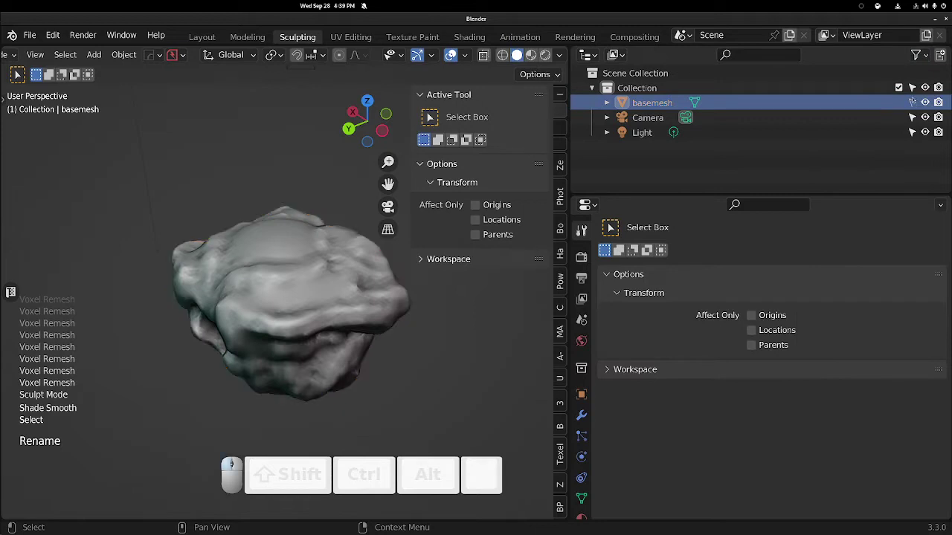
middle_click_drag(217, 230, 266, 248)
left_click_drag(263, 245, 282, 261)
left_click(296, 271)
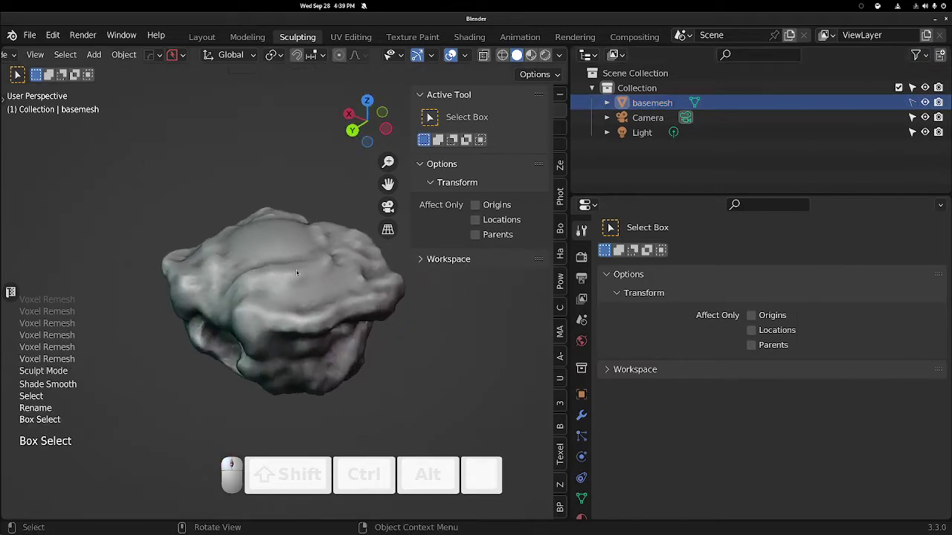
left_click_drag(637, 195, 641, 88)
left_click_drag(569, 113, 596, 112)
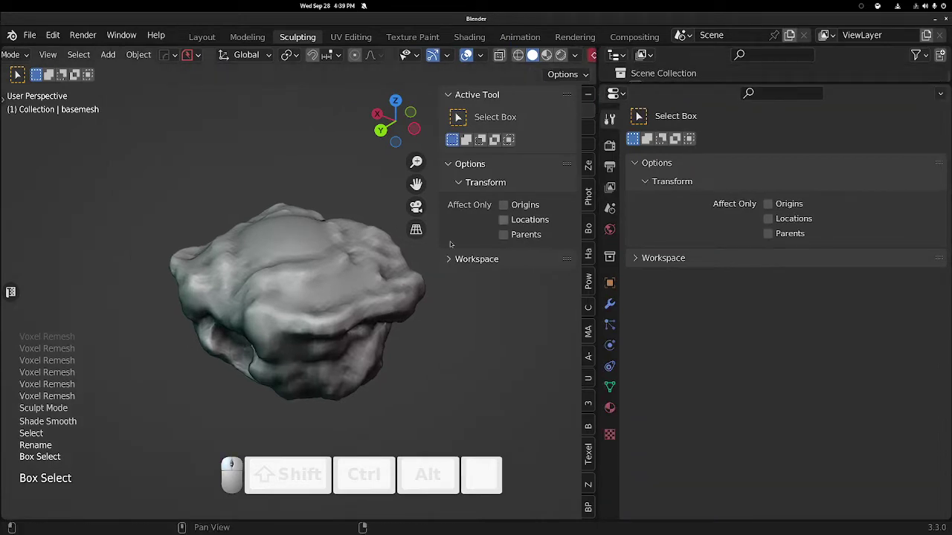
Add a mesh plane and raise its geometry in Edit Mode about 1.7 m along Z above the basemesh.
key("shift+a")
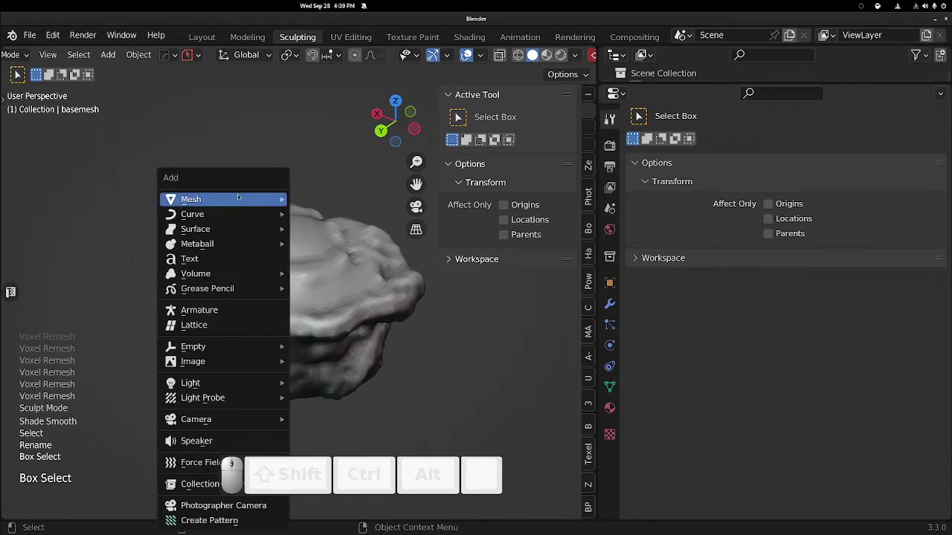
mouse_move(237, 197)
left_click(334, 214)
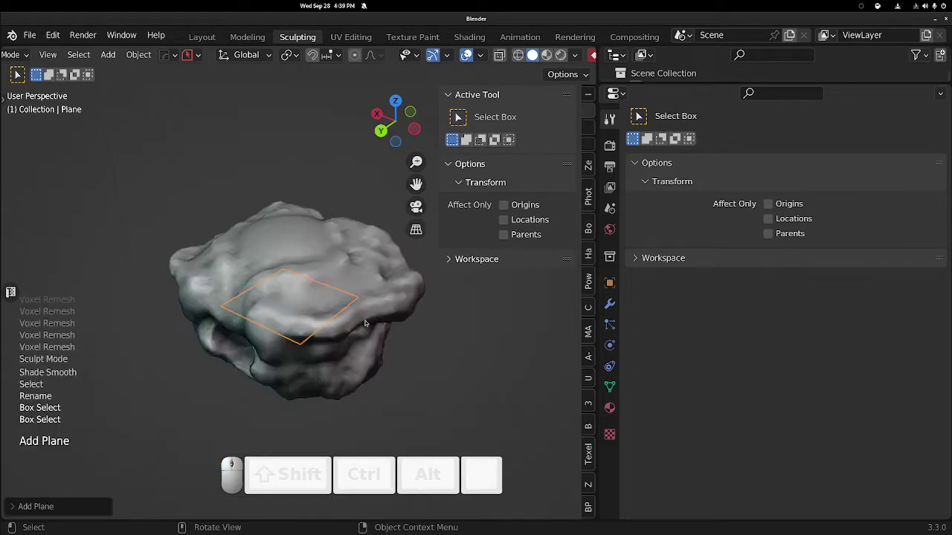
middle_click_drag(366, 324, 329, 282)
key("Tab")
key("g")
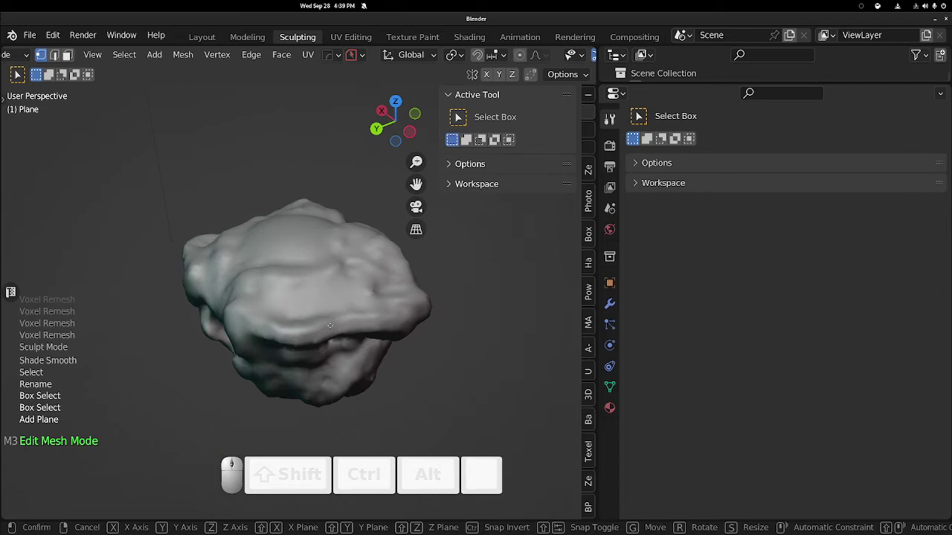
key("z")
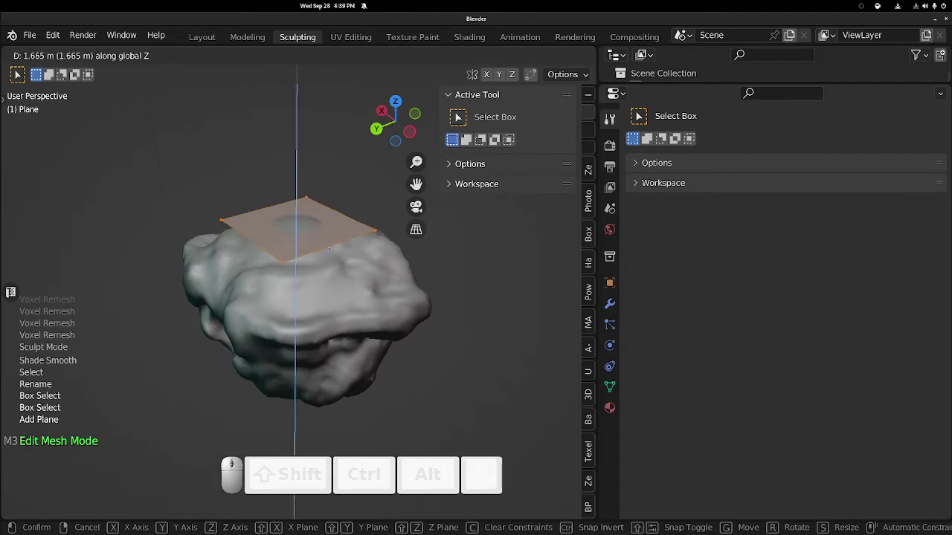
left_click(406, 246)
Scale the plane down to a small square above the top of the basemesh.
key("s")
left_click(306, 222)
middle_click_drag(305, 223, 364, 215)
scroll(286, 275, "up", 7)
middle_click_drag(279, 211, 238, 357, "alt")
key("s")
left_click(322, 283)
Enable snapping with Face Project as the target and turn on Project Individual Elements.
scroll(231, 213, "up", 2)
middle_click_drag(229, 170, 285, 278, "shift")
scroll(287, 263, "up", 3)
middle_click_drag(281, 242, 354, 279)
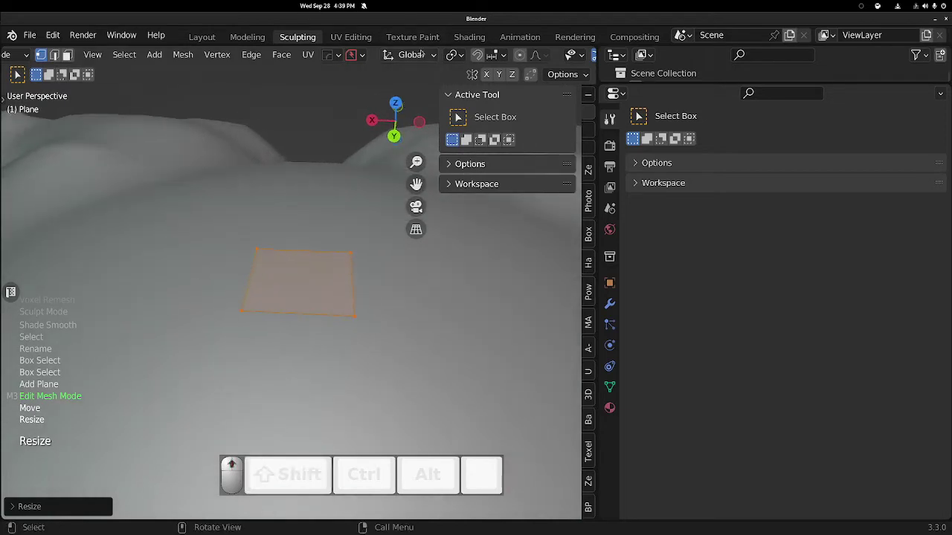
scroll(190, 55, "down", 4)
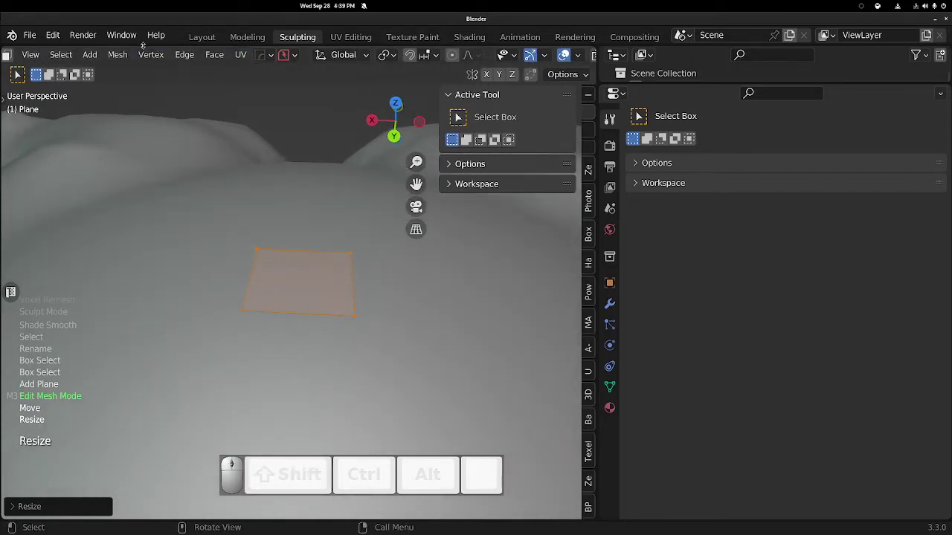
scroll(151, 56, "up", 1)
scroll(321, 52, "down", 6)
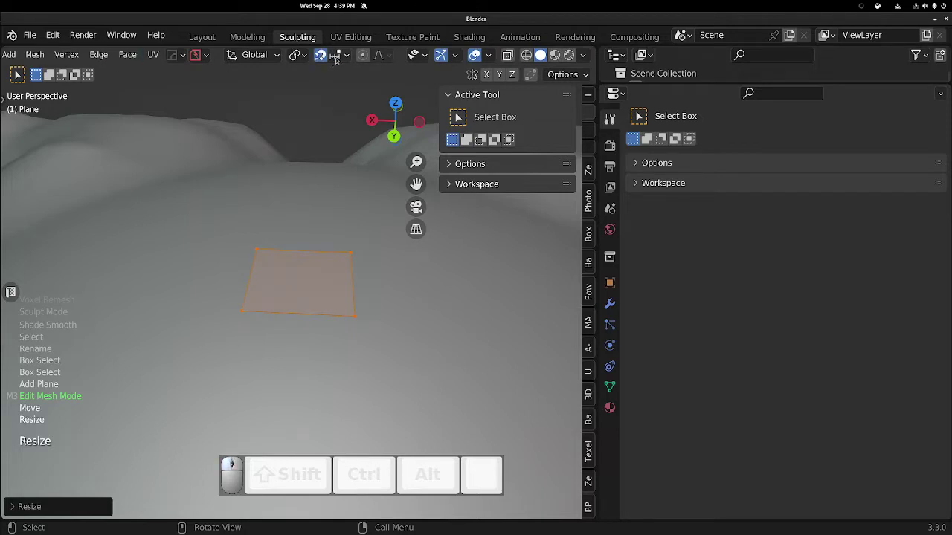
left_click(345, 55)
left_click(308, 144)
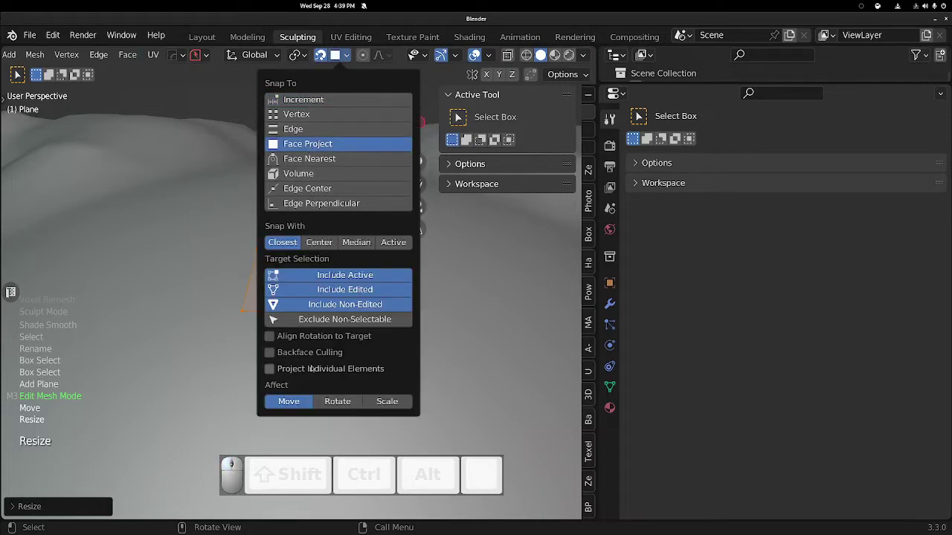
left_click(271, 370)
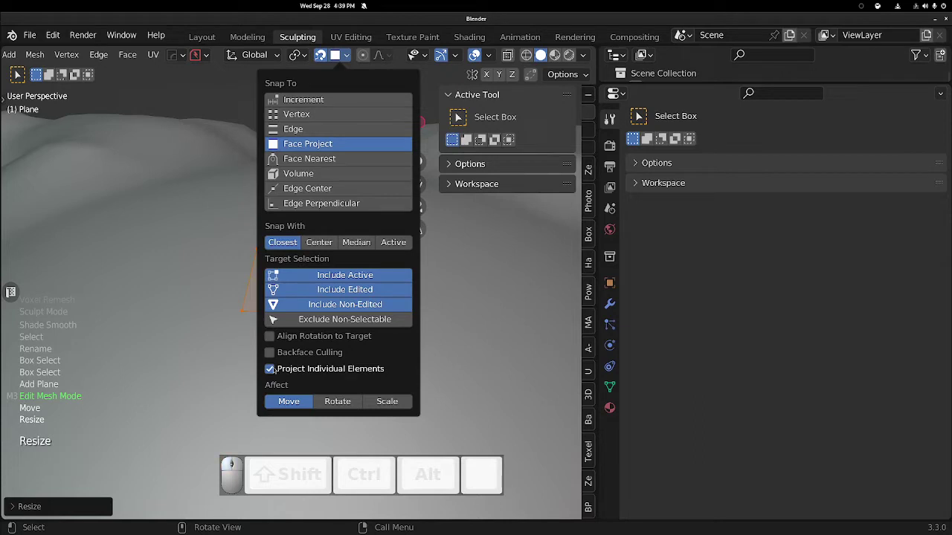
Move the plane along global Y in the top view so its corners snap onto the basemesh surface.
middle_click_drag(273, 216, 286, 320)
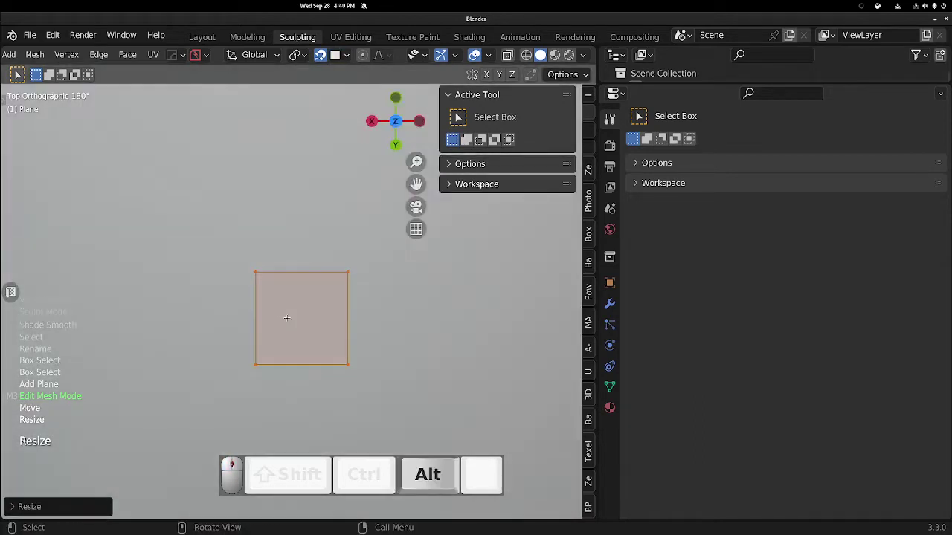
key("g")
key("y")
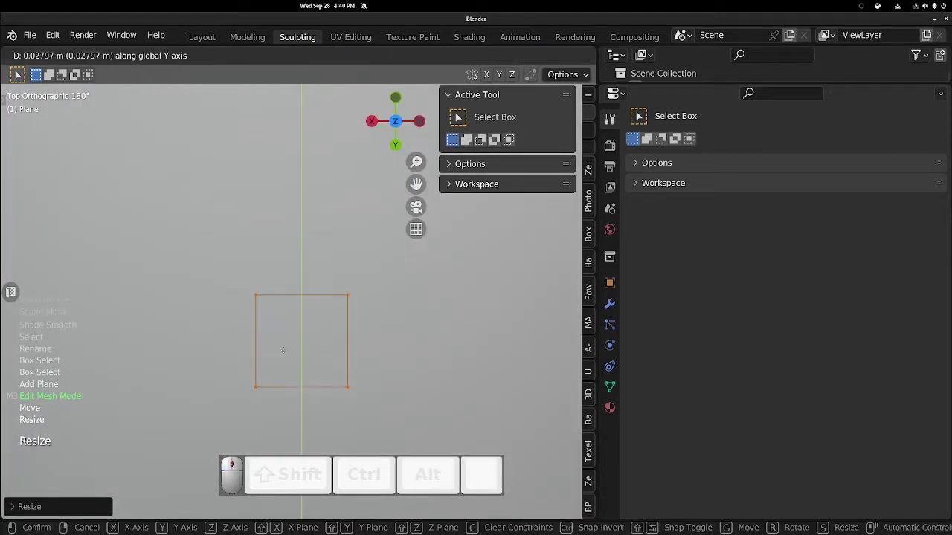
left_click(282, 317)
middle_click_drag(283, 317, 280, 220)
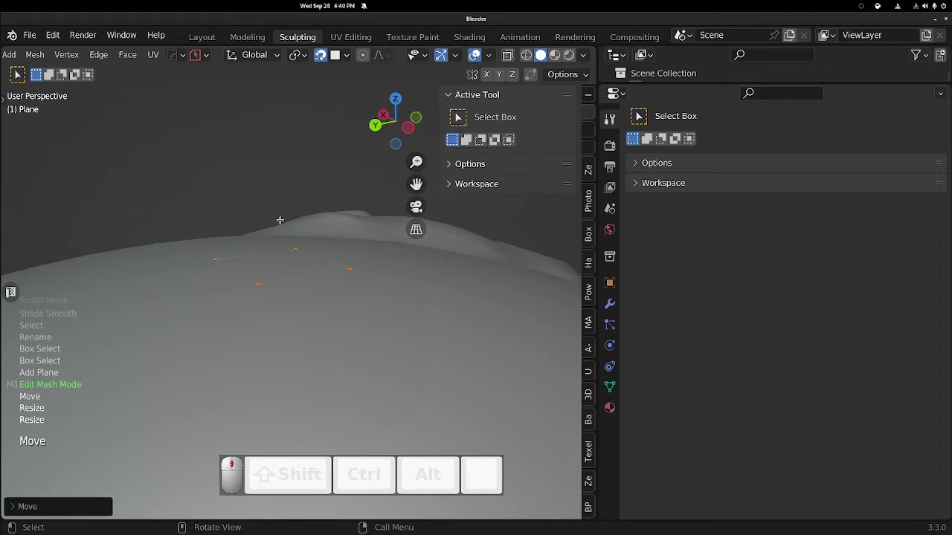
Switch the plane to Object Mode and back to Edit Mode.
key("Tab")
left_click(276, 215)
key("Tab")
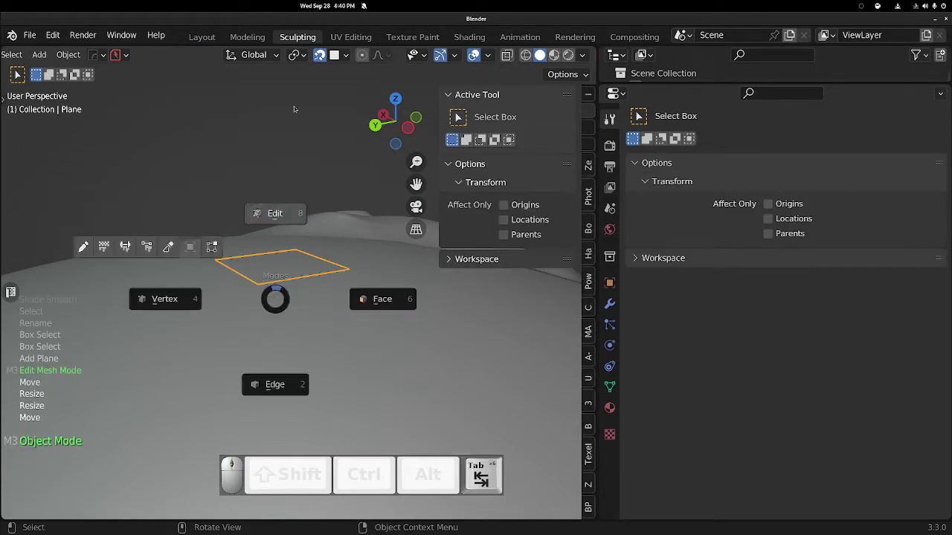
left_click(373, 258)
Turn on In Front in the plane's viewport display settings so it draws over the basemesh.
left_click(610, 303)
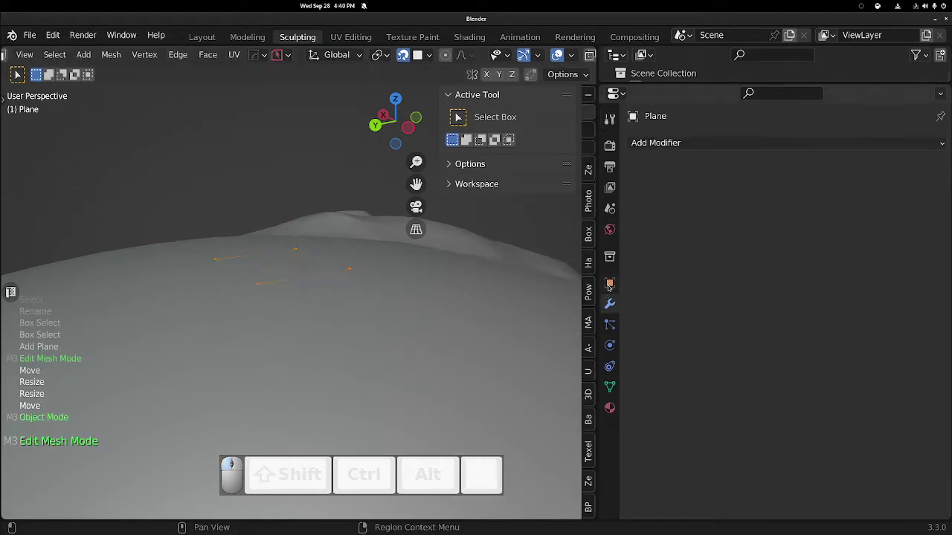
left_click(610, 283)
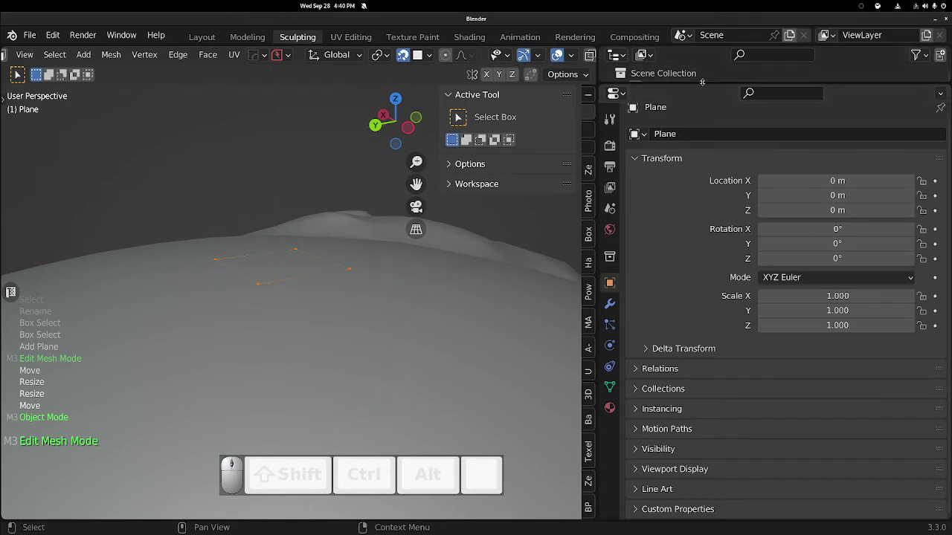
left_click_drag(634, 82, 634, 65)
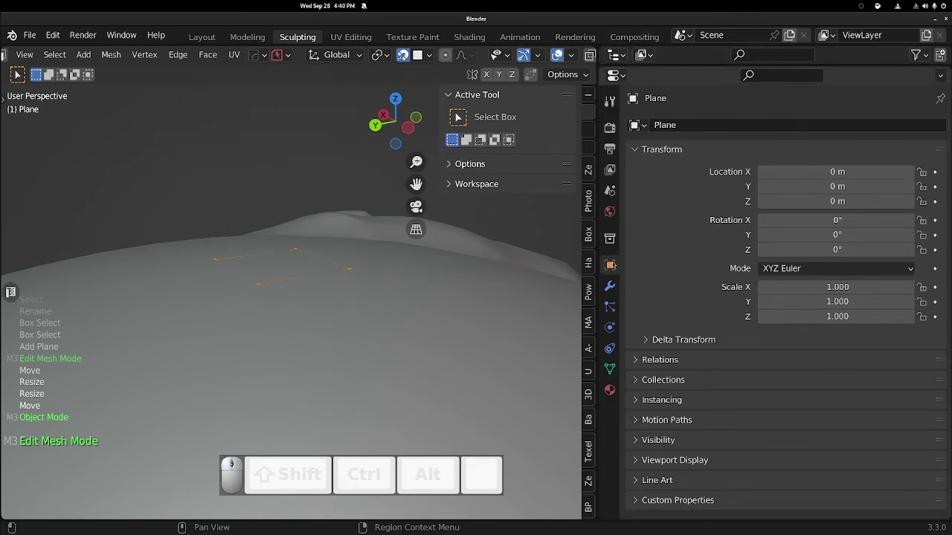
left_click(660, 446)
scroll(742, 412, "down", 4)
left_click(661, 474)
scroll(740, 390, "down", 9)
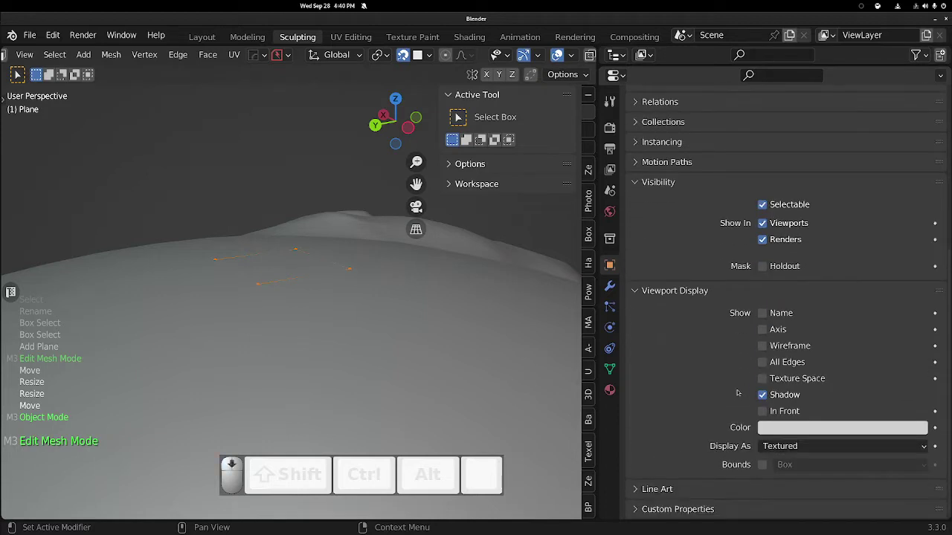
left_click(762, 411)
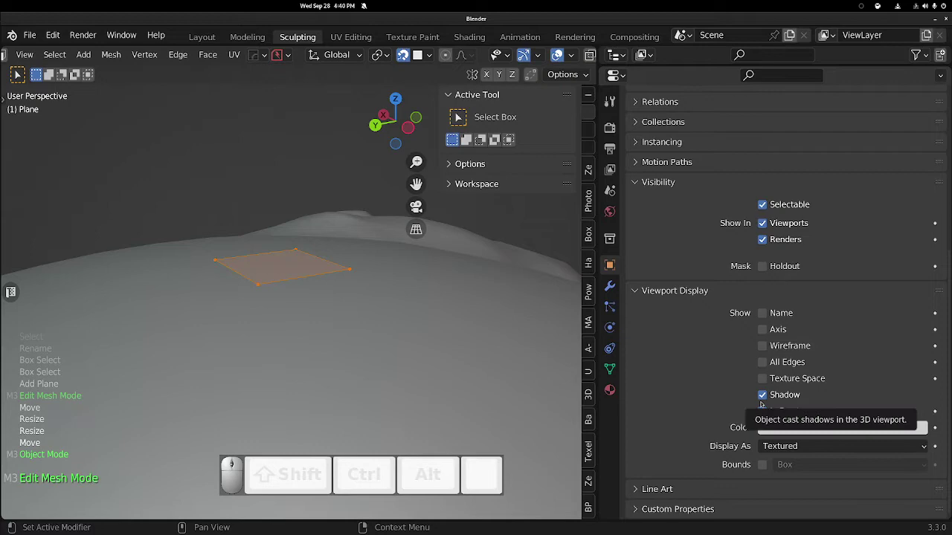
Deselect the plane's mesh and enable Backface Culling in the viewport shading options.
left_click(227, 223)
middle_click_drag(228, 223, 236, 334)
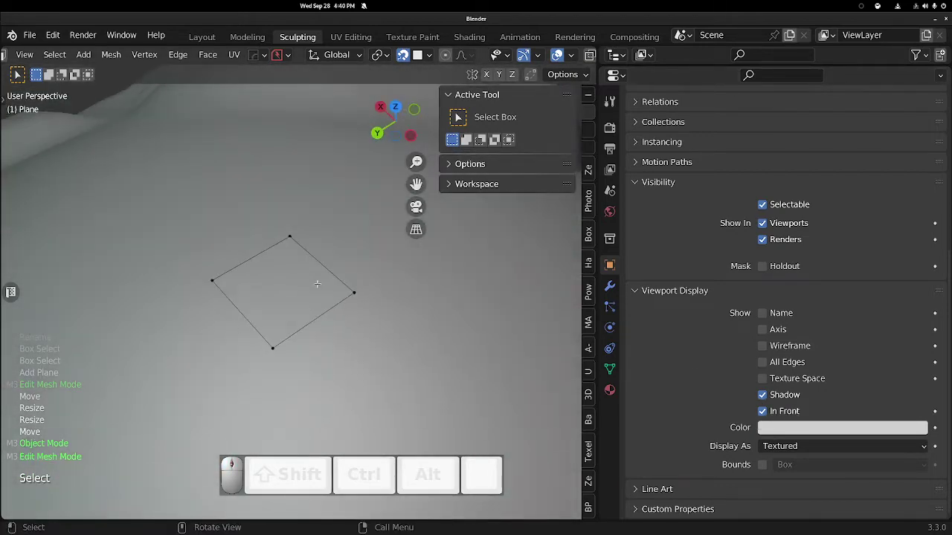
scroll(567, 56, "down", 4)
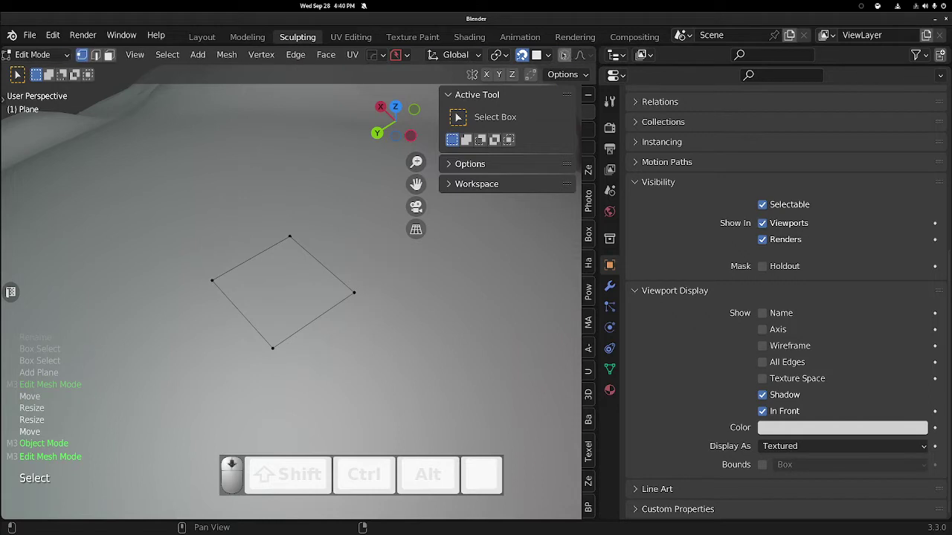
left_click(585, 55)
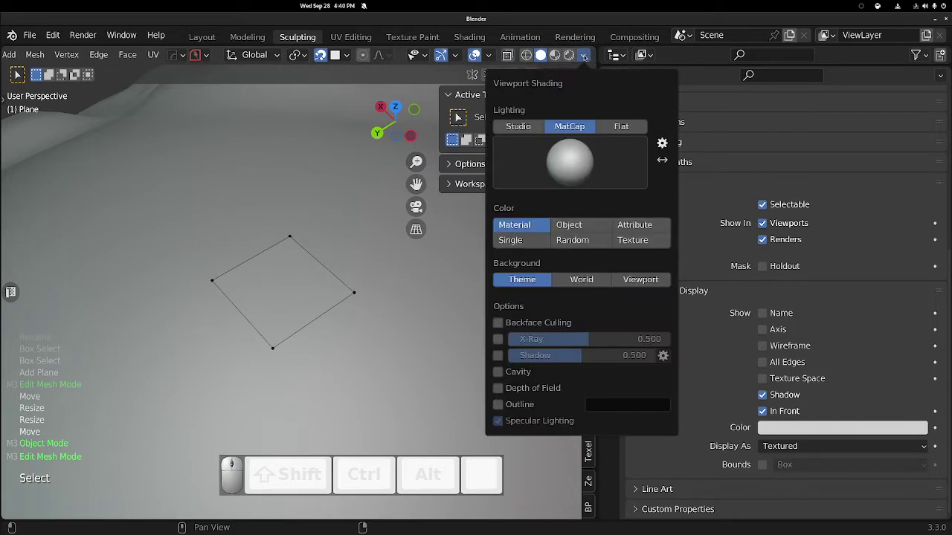
left_click(498, 323)
Switch the plane to Object Mode, view the basemesh from below, and select the plane again.
middle_click_drag(247, 298, 231, 144)
left_click(286, 287)
key("Tab")
middle_click_drag(296, 323, 299, 401)
left_click(309, 126)
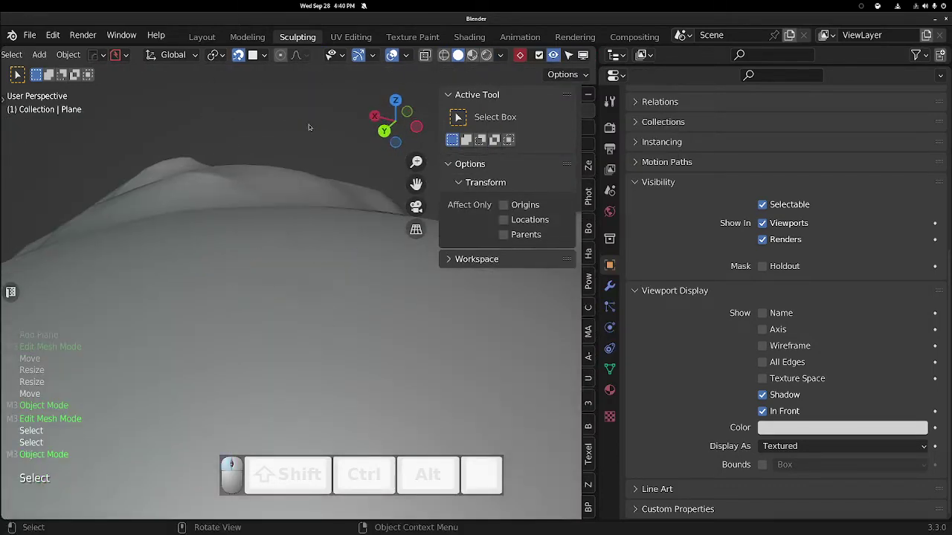
middle_click_drag(324, 238, 328, 181)
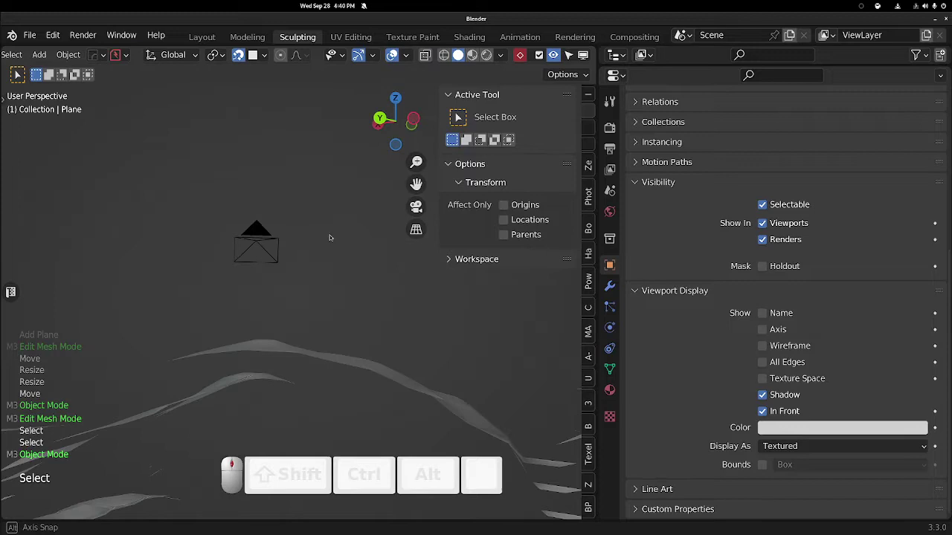
middle_click_drag(330, 233, 337, 313)
left_click(279, 298)
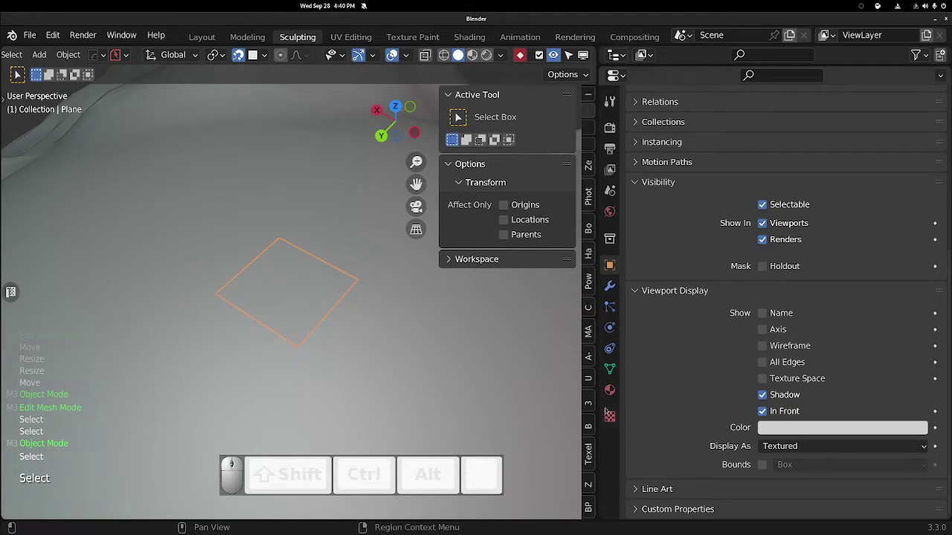
Create a new material for the plane and set its viewport display color to green.
left_click(609, 390)
left_click(696, 189)
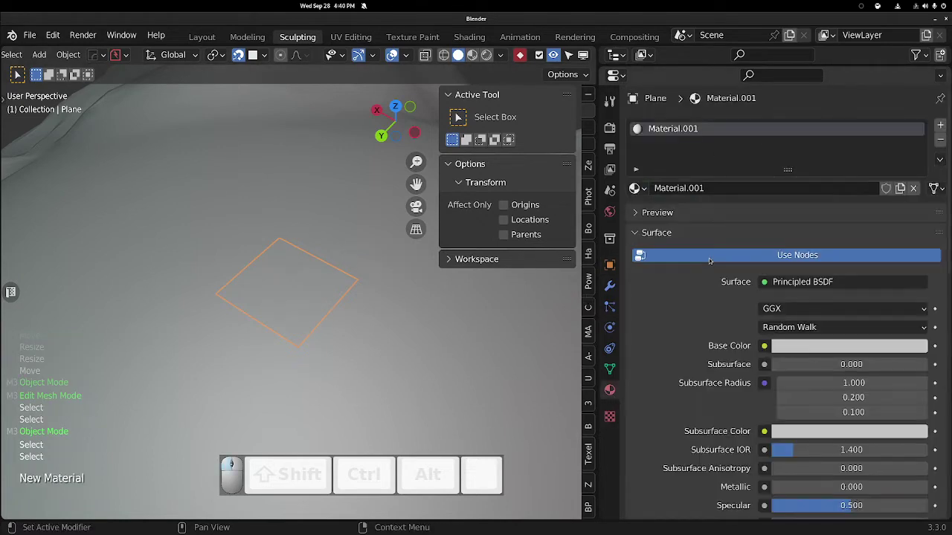
scroll(710, 268, "down", 12)
scroll(712, 278, "down", 7)
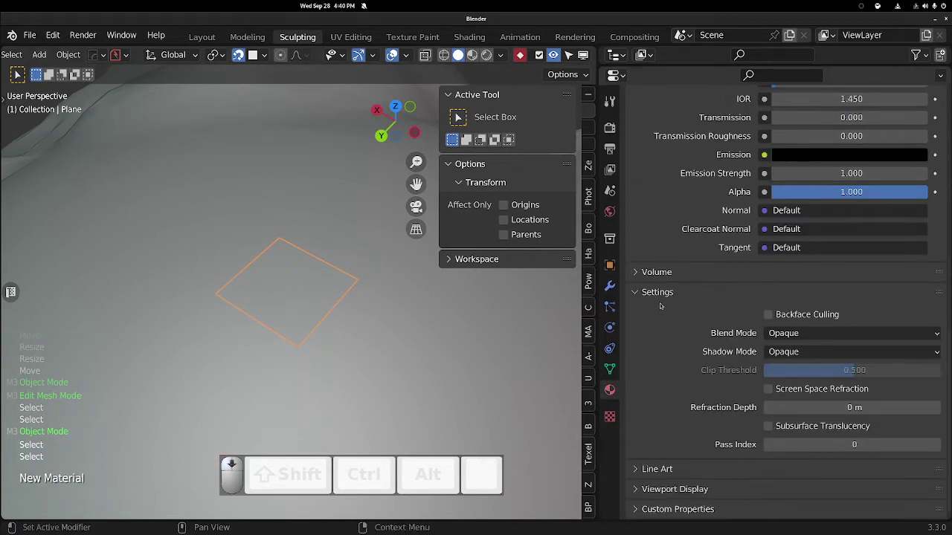
scroll(678, 476, "down", 2)
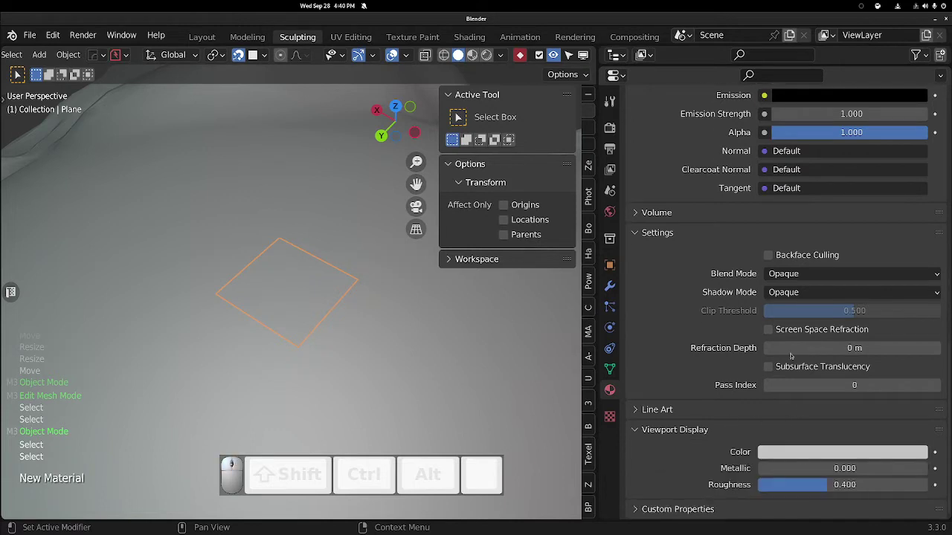
left_click(822, 453)
left_click(820, 268)
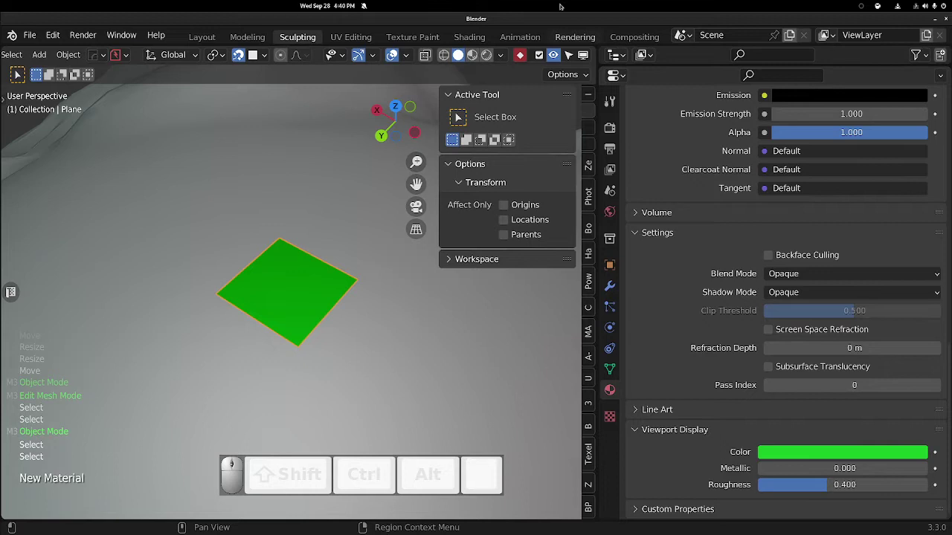
Set the plane's object viewport display color to turquoise, with H 0.530, S 0.700 and V 0.988.
scroll(551, 54, "up", 1)
scroll(551, 53, "down", 1)
left_click(500, 53)
left_click(609, 285)
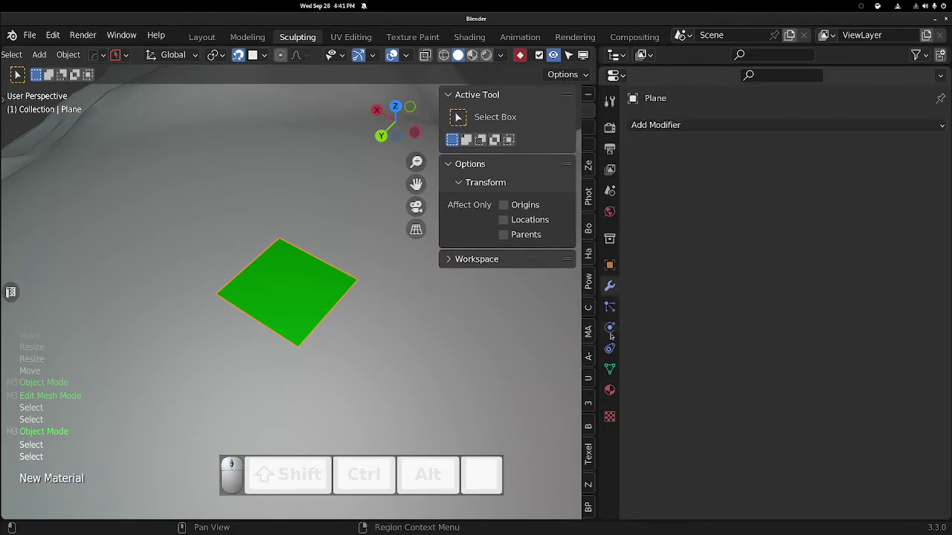
left_click(609, 371)
scroll(770, 338, "down", 1)
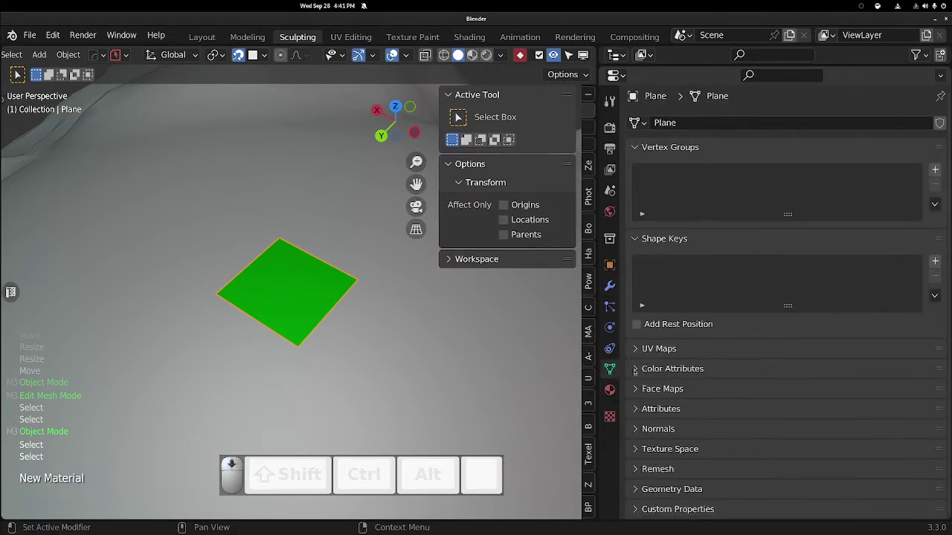
left_click(609, 265)
scroll(735, 402, "down", 3)
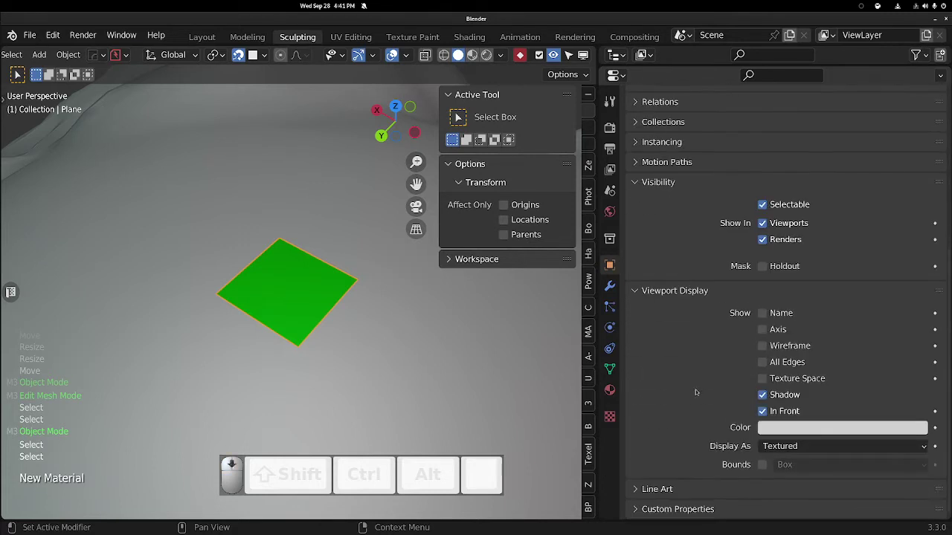
left_click(786, 427)
left_click(855, 215)
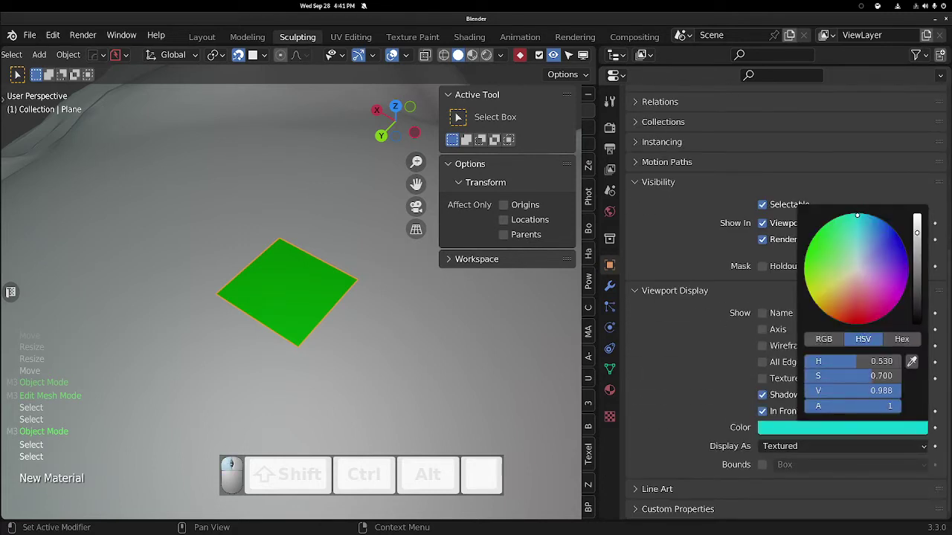
Change the viewport shading color from Material to Object and reselect the plane.
left_click(501, 55)
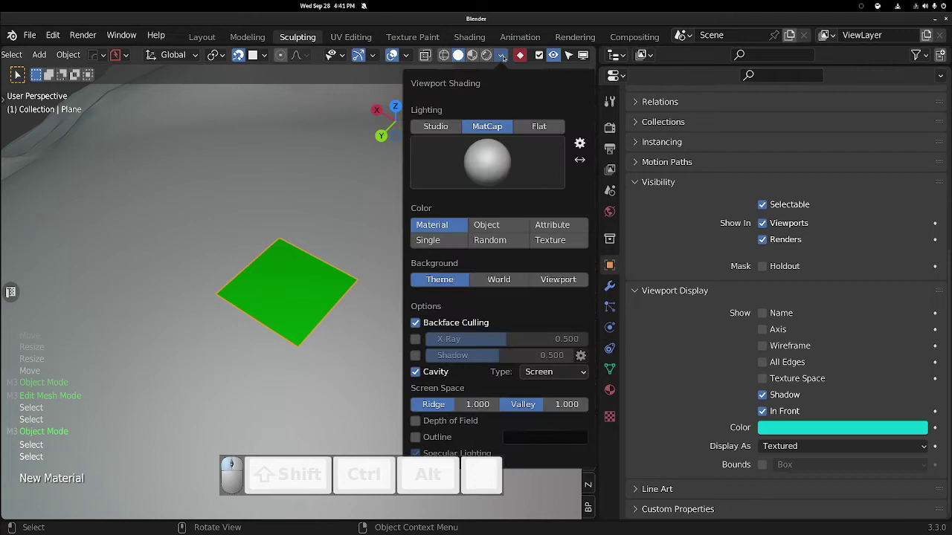
left_click(486, 228)
key("n")
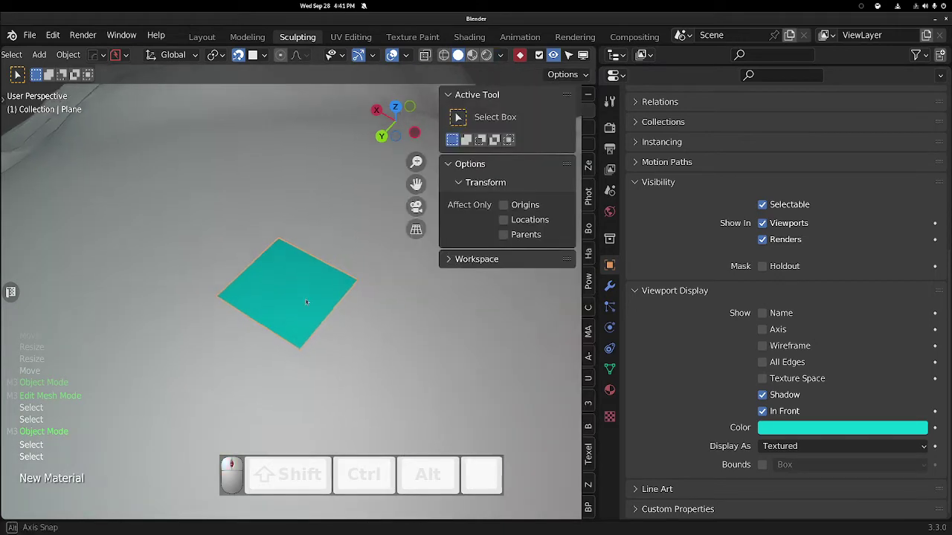
mouse_move(357, 246)
middle_mouse_down()
mouse_move(343, 237)
mouse_move(158, 297)
mouse_move(314, 274)
middle_mouse_up()
left_click(314, 274)
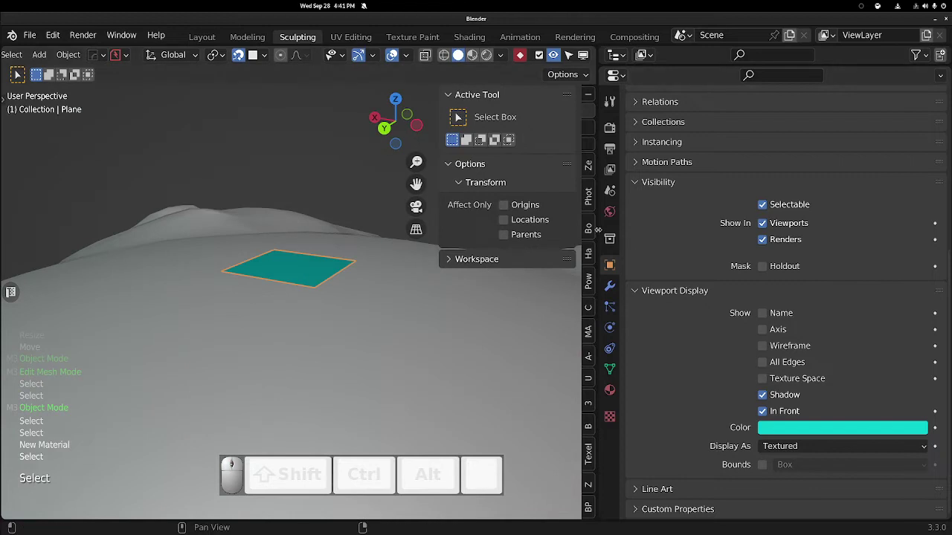
Widen the viewport and add a Shrinkwrap modifier to the plane with the Project wrap method and basemesh as target.
left_click_drag(582, 275, 689, 276)
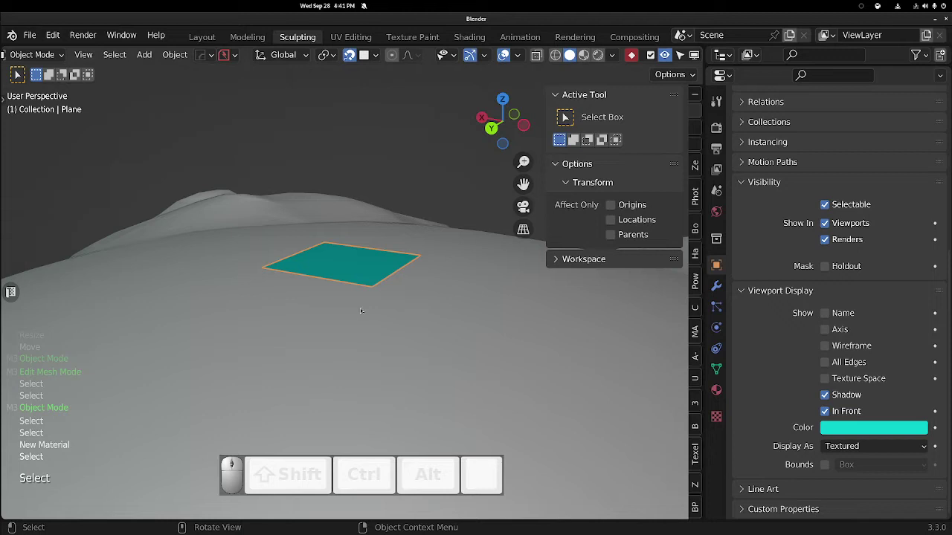
left_click(716, 286)
left_click(780, 125)
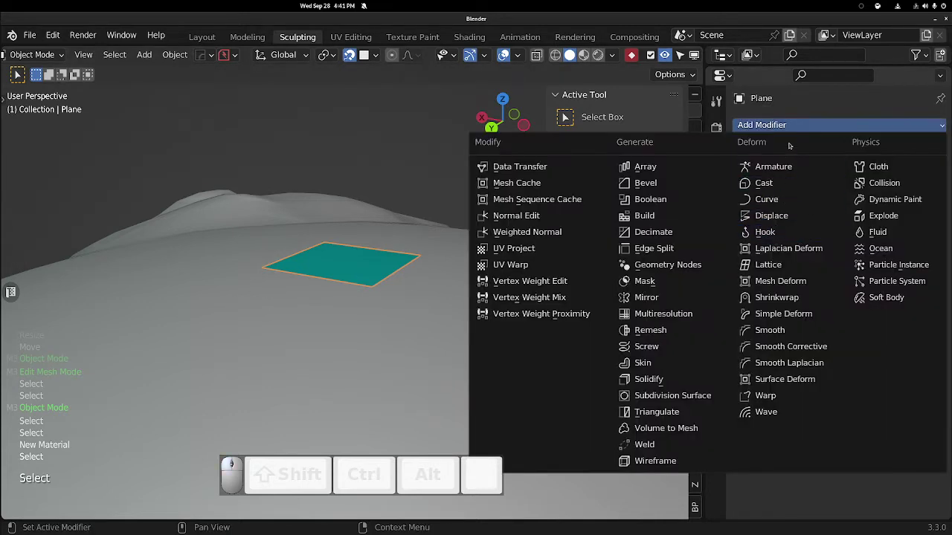
left_click(777, 297)
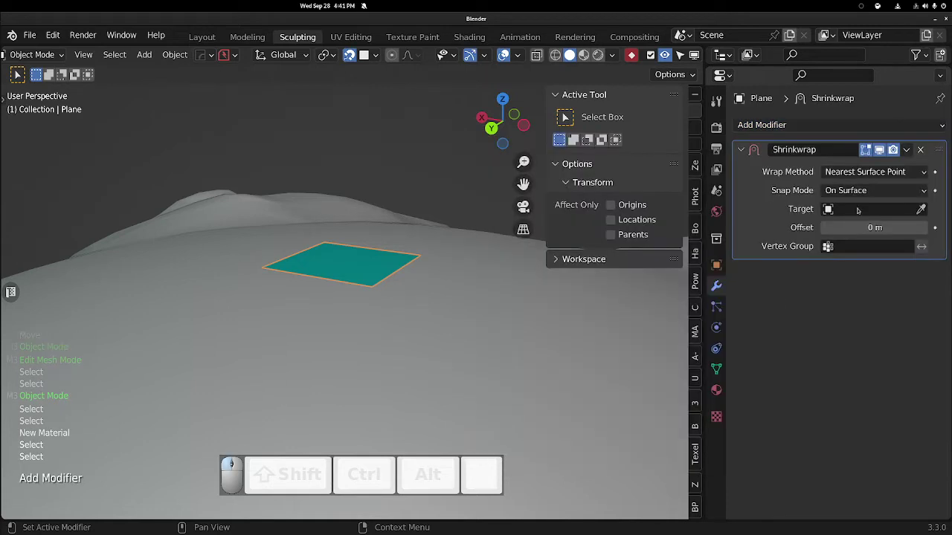
left_click(890, 173)
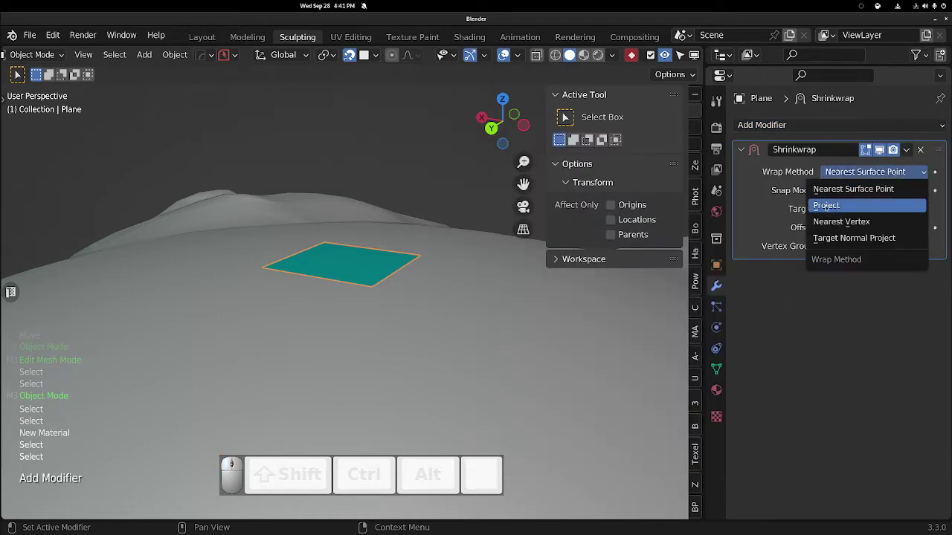
left_click(831, 205)
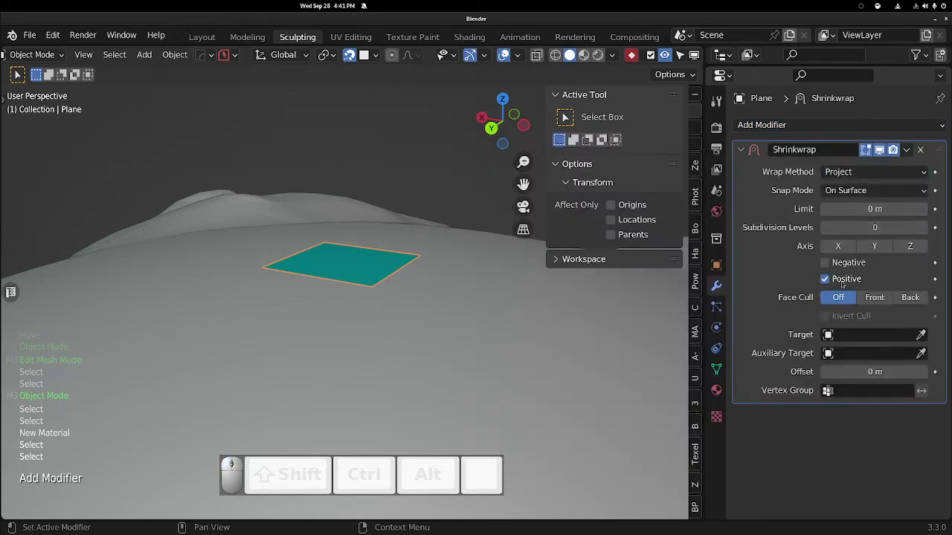
left_click(844, 335)
left_click(829, 357)
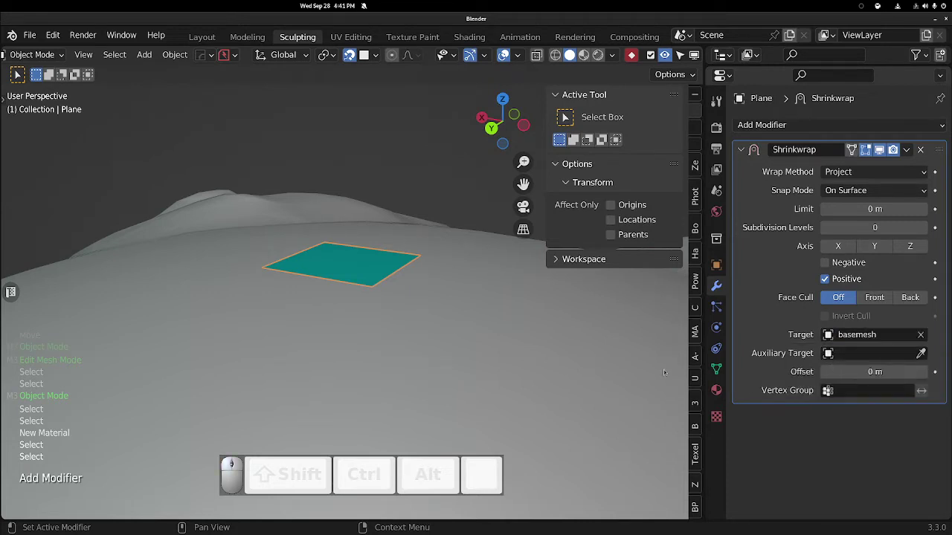
Switch the plane to Edit Mode and view it from the side.
middle_click_drag(346, 259, 365, 333)
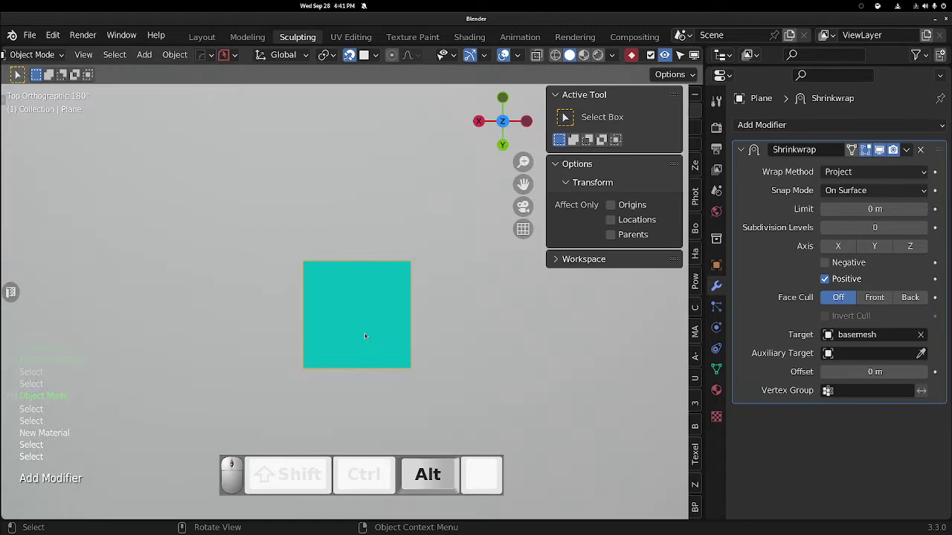
key("Tab")
left_click(372, 245)
mouse_move(378, 238)
middle_mouse_down("alt")
mouse_move(382, 325)
mouse_move(365, 239)
mouse_move(351, 246)
mouse_move(353, 296)
middle_mouse_up("alt")
Try moving the whole plane mesh across the basemesh surface.
key("a")
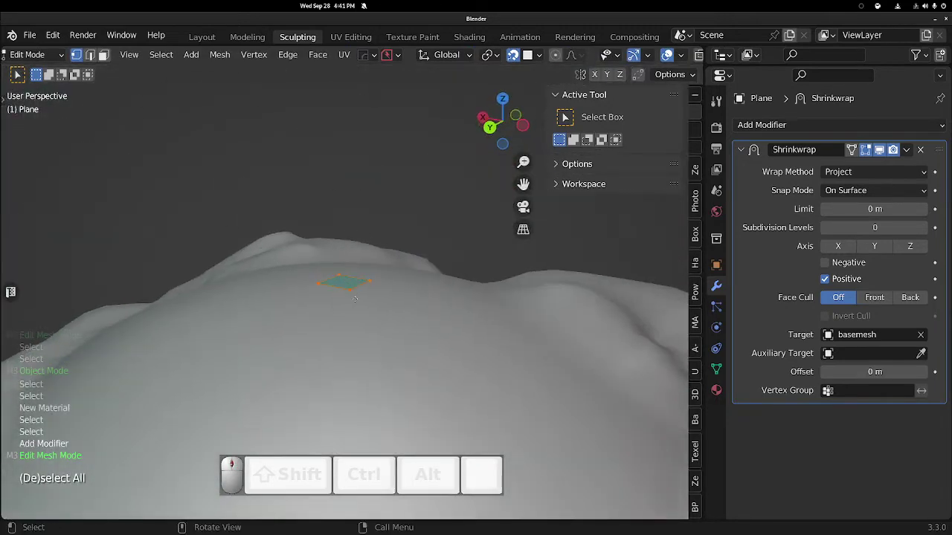
key("g")
left_click(436, 305)
scroll(360, 279, "up", 5)
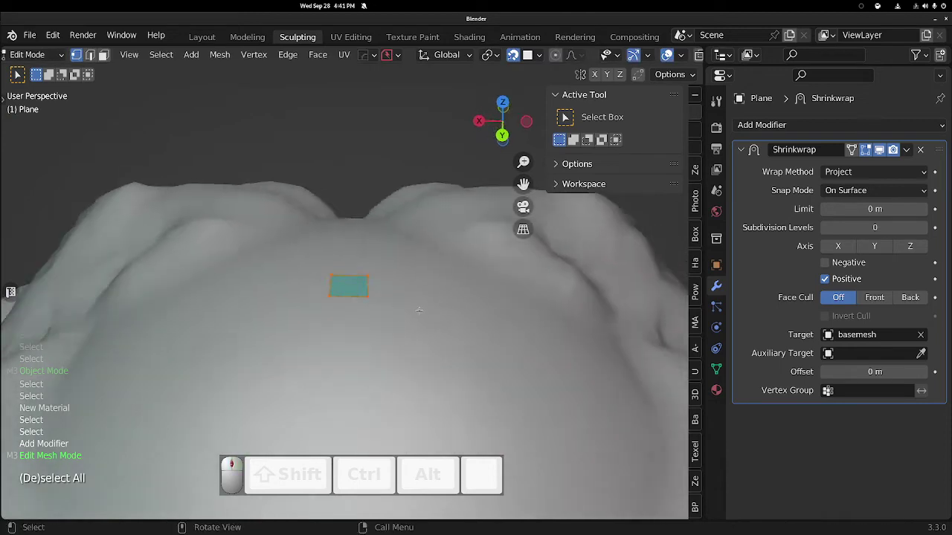
Switch to edge selection in the top view and try moving one side edge of the plane.
middle_click_drag(360, 285, 321, 327, "alt")
key("Tab")
left_click(439, 398)
left_click(402, 306)
scroll(410, 310, "down", 3)
key("g")
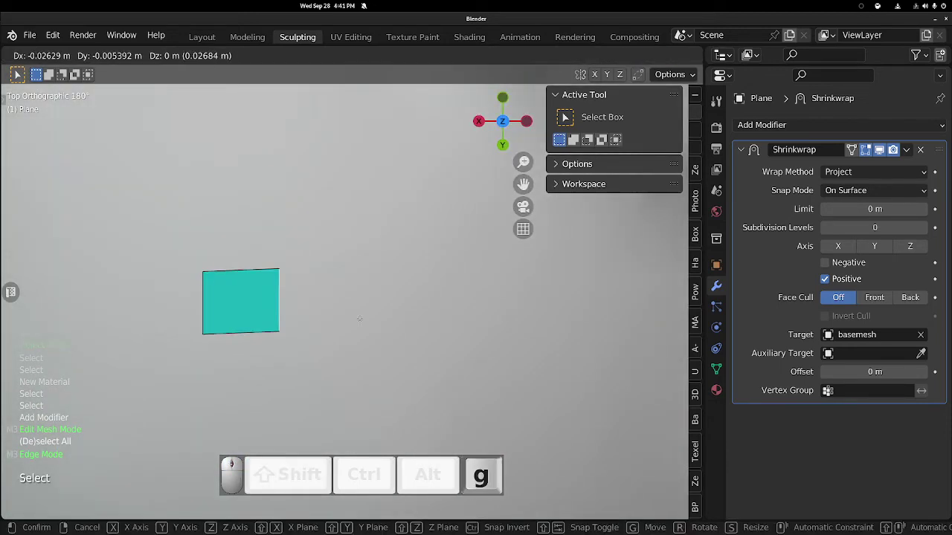
right_click(366, 193)
Cut the plane in half with one centered loop cut running along Y in the top view.
middle_click_drag(366, 193, 334, 294)
scroll(333, 294, "down", 5)
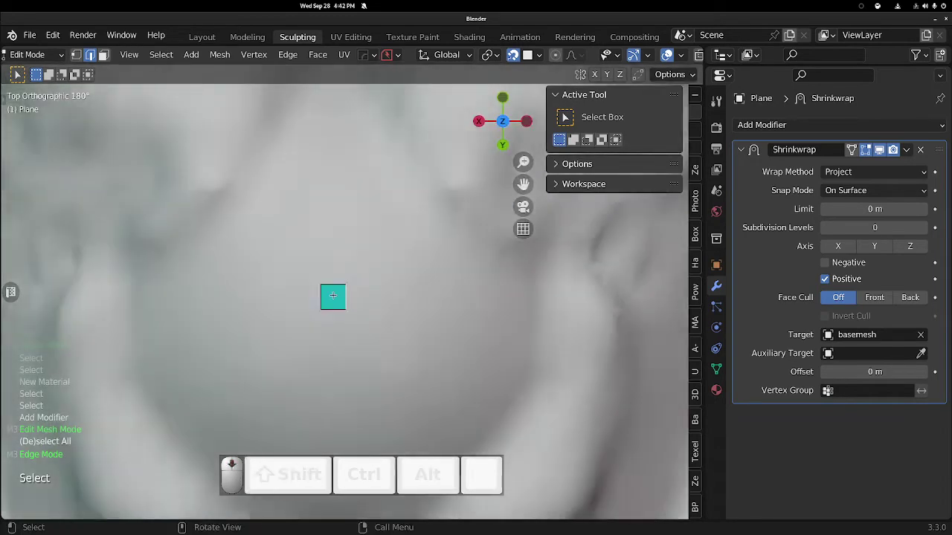
scroll(333, 294, "up", 4)
scroll(333, 296, "down", 4)
scroll(333, 295, "up", 3)
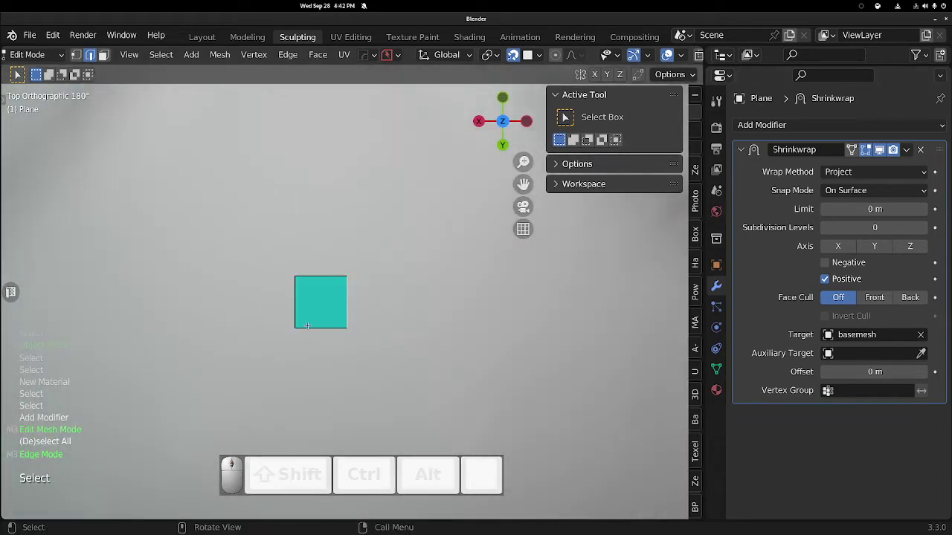
key("ctrl+r")
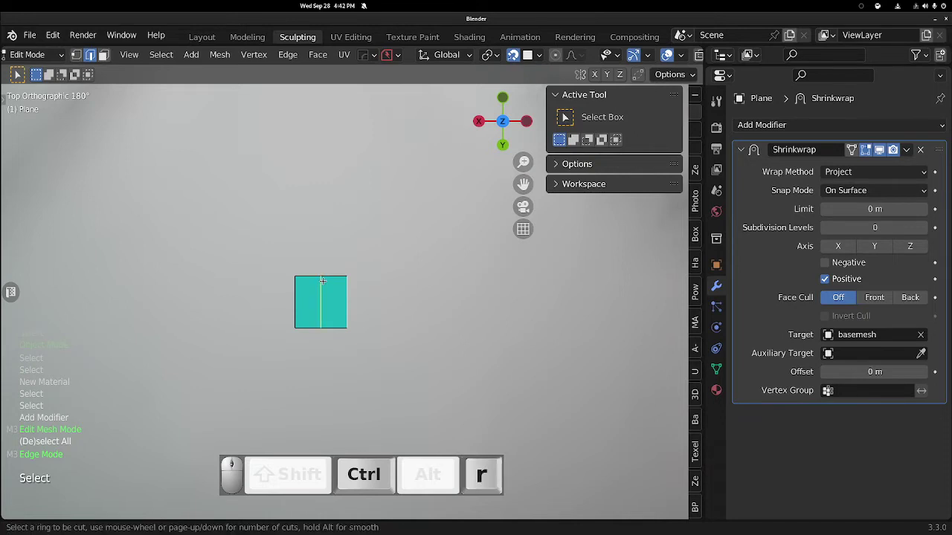
left_click(321, 285)
right_click(322, 290)
Switch to face selection and delete the face on the plane's +X half.
key("Tab")
left_click(305, 300)
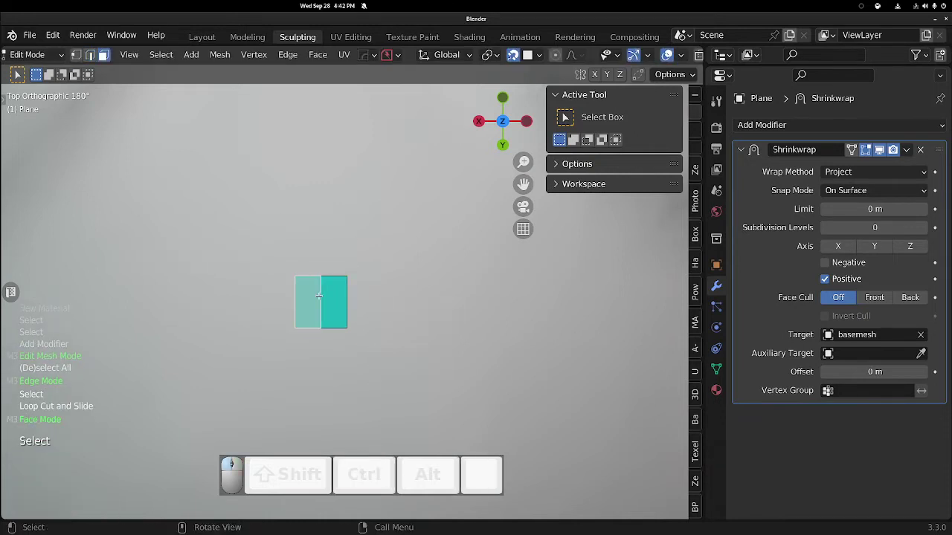
key("x")
left_click(307, 341)
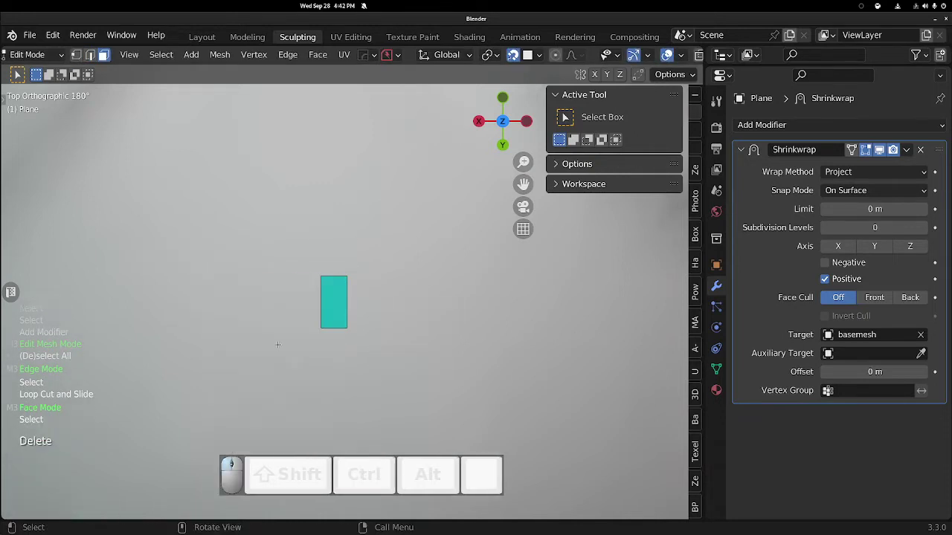
Add a Mirror modifier on the X axis to restore the deleted half of the plane.
middle_click_drag(392, 327, 329, 274)
left_click(806, 125)
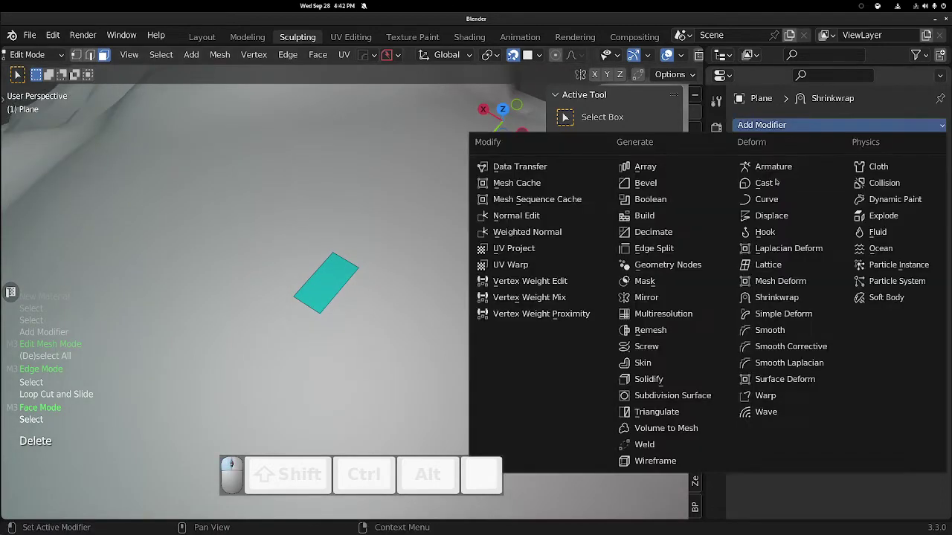
left_click(646, 298)
scroll(849, 307, "down", 3)
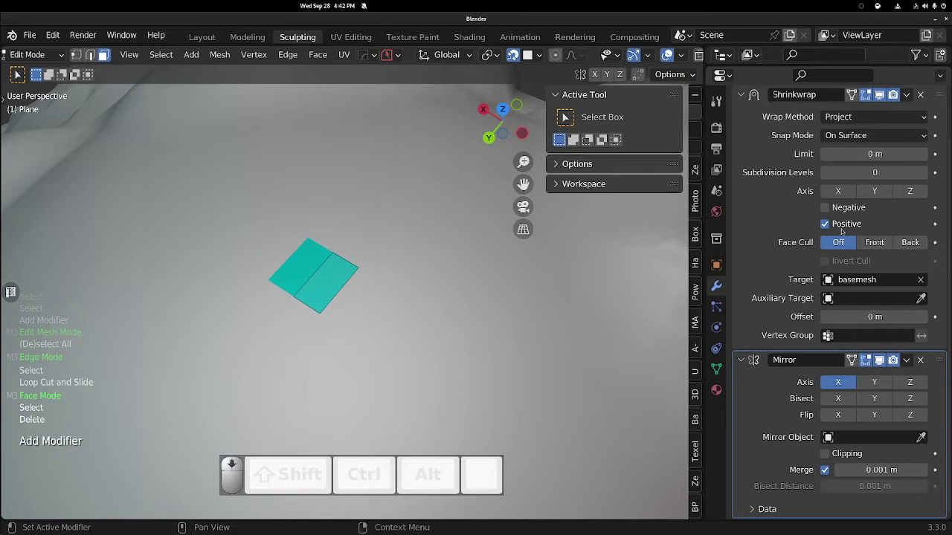
scroll(845, 201, "up", 2)
middle_click_drag(373, 270, 336, 276)
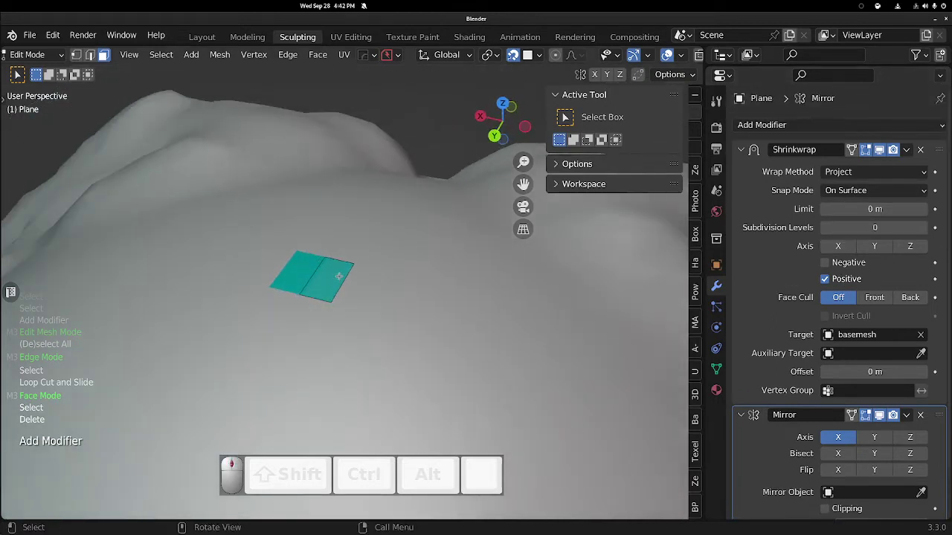
Turn on the On Cage option of the plane's Shrinkwrap modifier so the editable mesh follows the wrapped result.
middle_click_drag(357, 316, 402, 252)
middle_click_drag(414, 258, 461, 223, "shift")
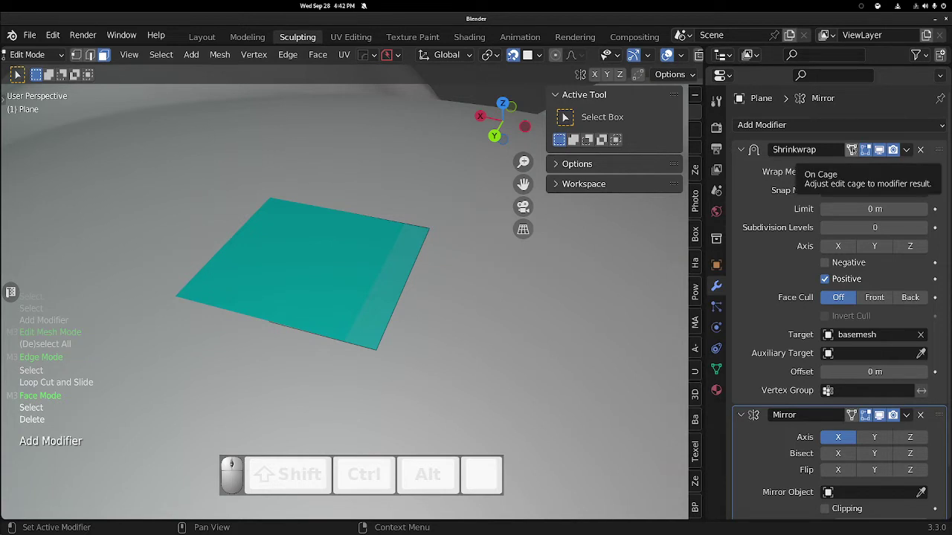
left_click(851, 150)
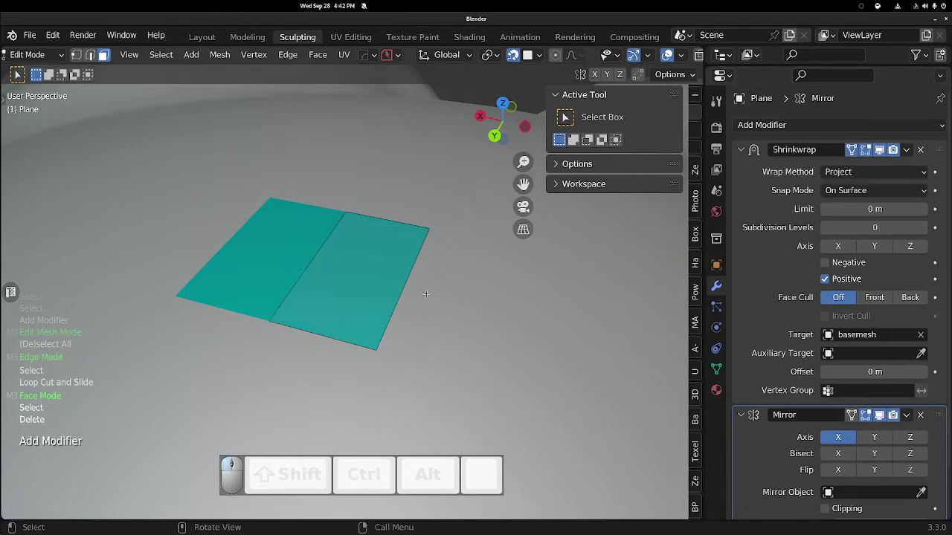
middle_click_drag(426, 293, 409, 216)
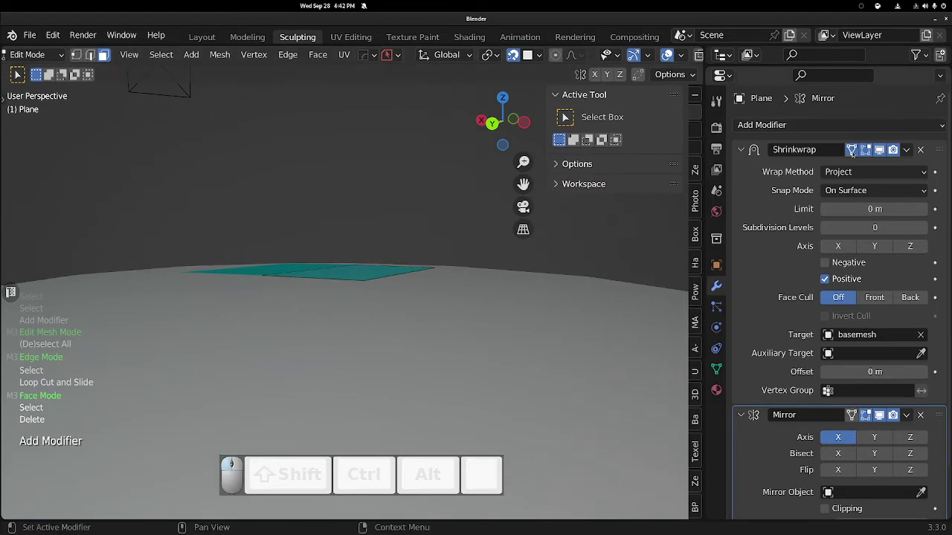
middle_click_drag(389, 252, 412, 290)
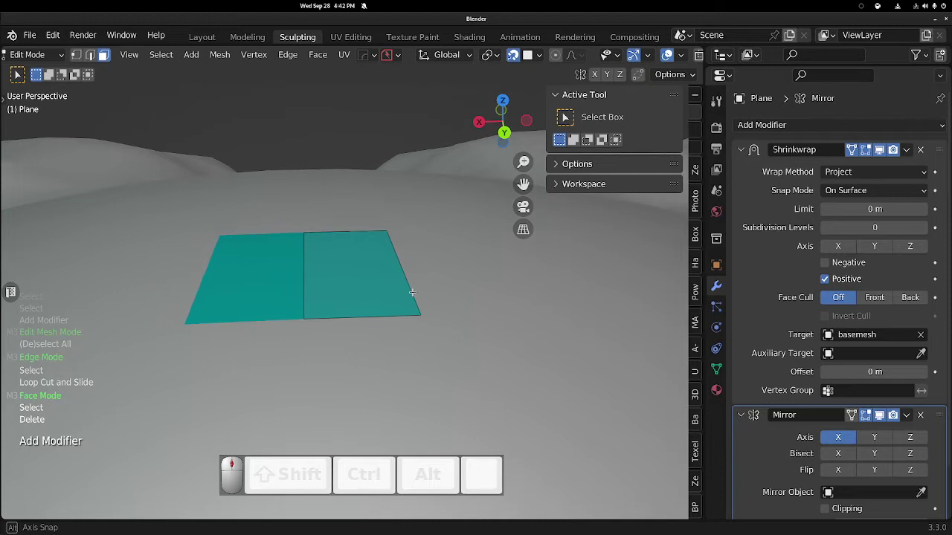
middle_click_drag(412, 290, 358, 251)
Enable Clipping in the Mirror modifier.
scroll(834, 401, "down", 3)
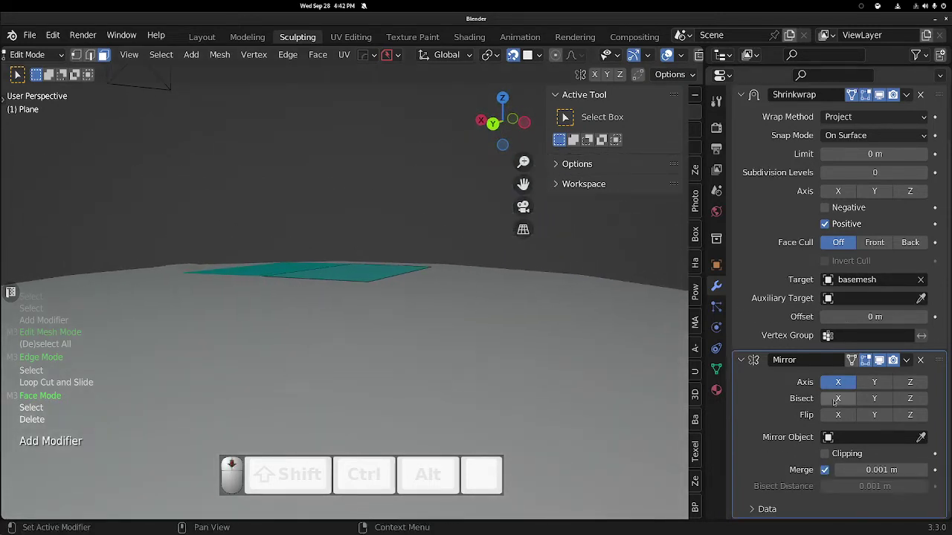
middle_click_drag(479, 317, 444, 279)
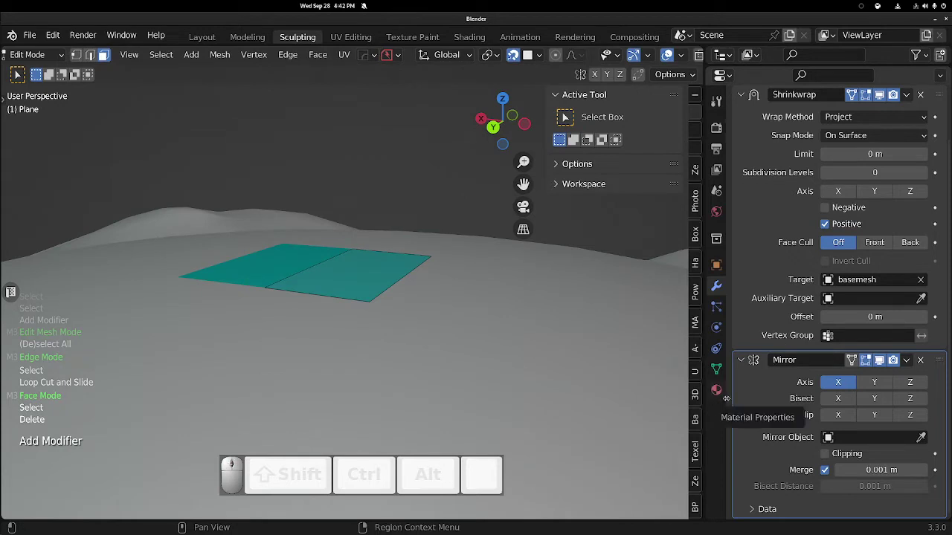
middle_click_drag(431, 329, 447, 286)
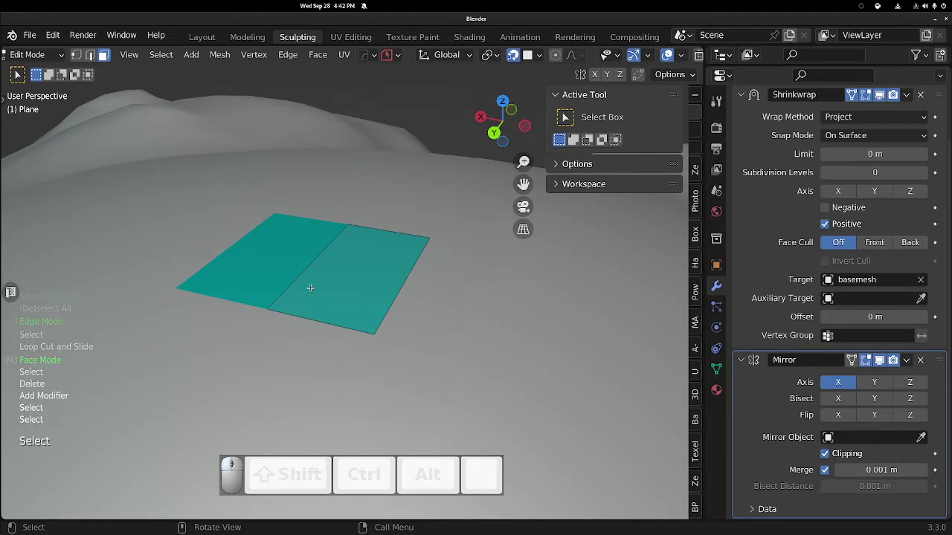
Select the plane's outer side edge in edge selection mode and collapse the Shrinkwrap and Mirror modifier settings.
middle_click_drag(310, 288, 384, 246)
left_click(394, 249)
key("Tab")
left_click(406, 294)
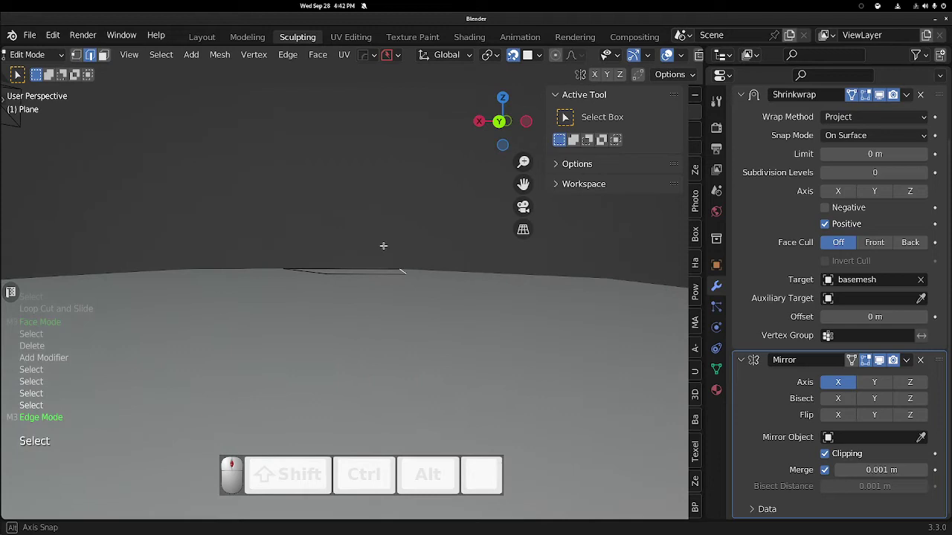
left_click(740, 95)
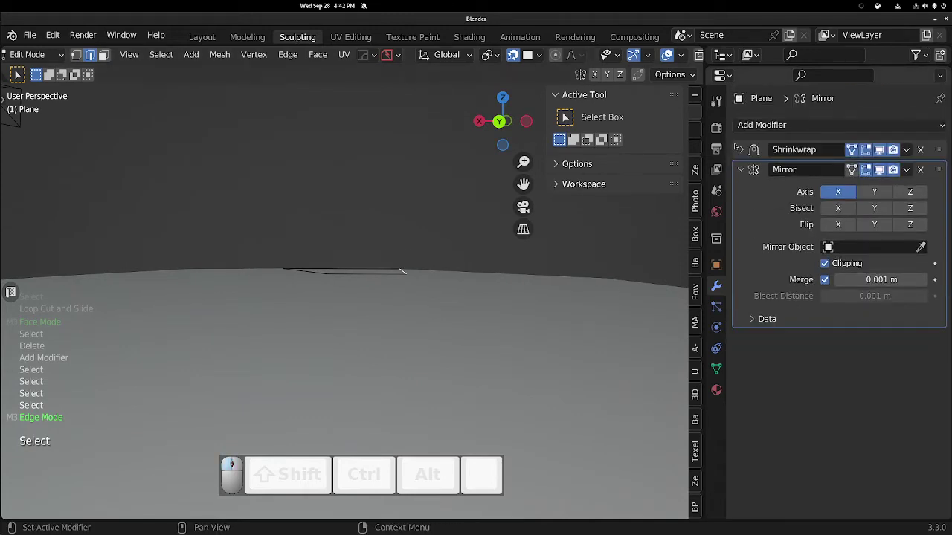
left_click(741, 169)
Try a Displace modifier shown in Edit Mode with a strength of 0.030 on the plane, and remove it again.
left_click(751, 125)
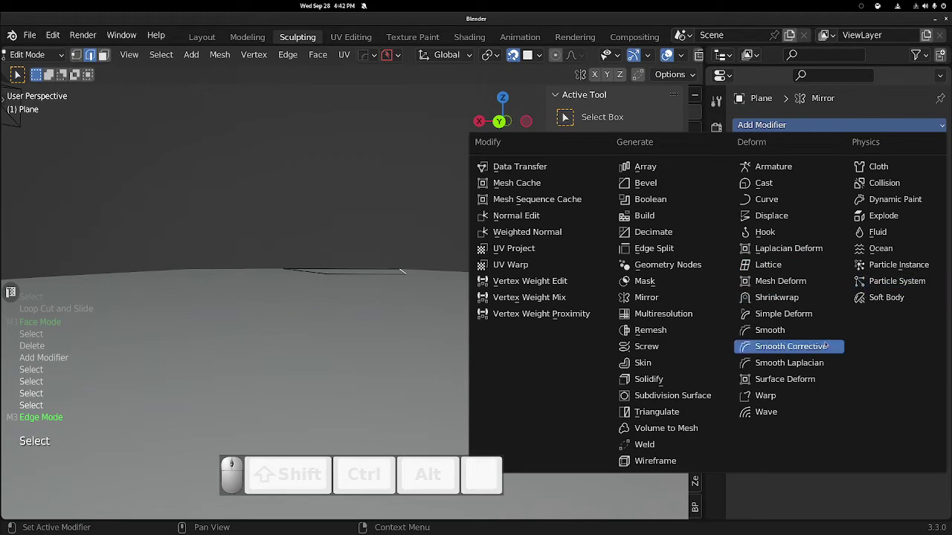
left_click(788, 215)
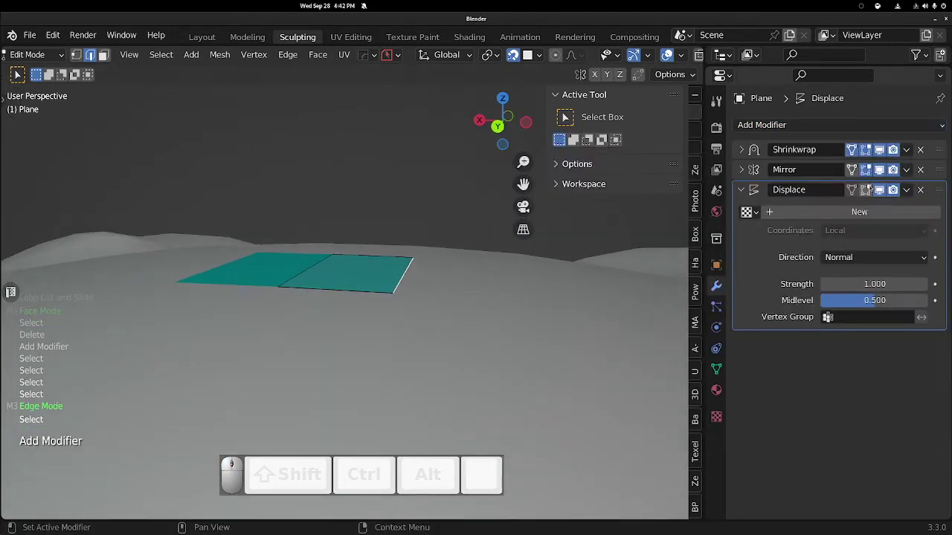
left_click(865, 189)
mouse_move(874, 284)
left_mouse_down("shift")
mouse_move(852, 284)
mouse_move(861, 284)
left_mouse_up("shift")
middle_click_drag(640, 298, 563, 268)
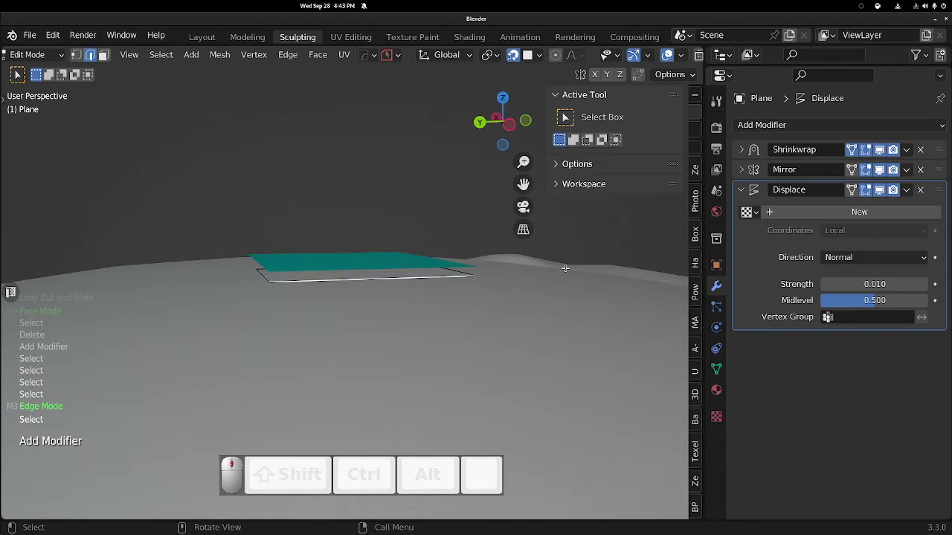
left_click_drag(875, 284, 876, 284, "shift")
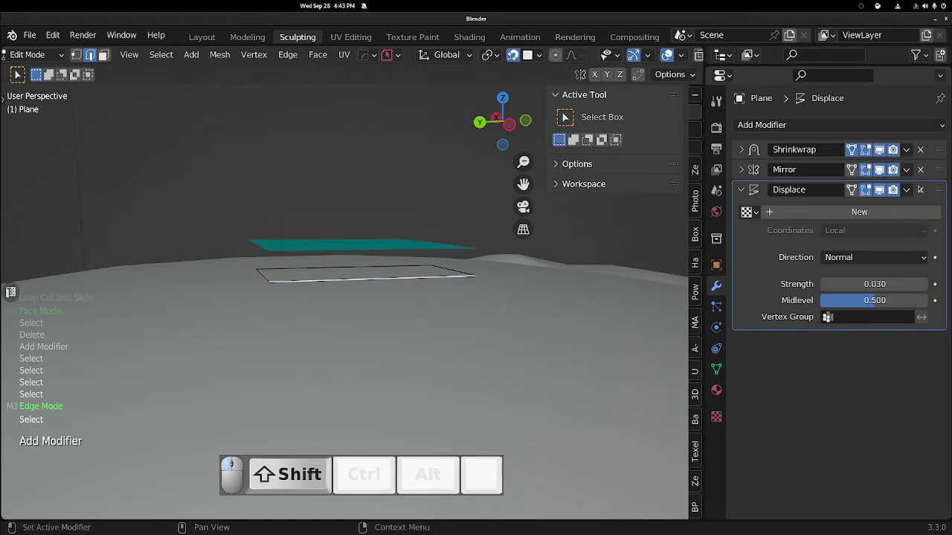
left_click(920, 190)
Add a Subdivision Surface modifier to the plane after the Mirror modifier.
left_click(900, 124)
left_click(672, 394)
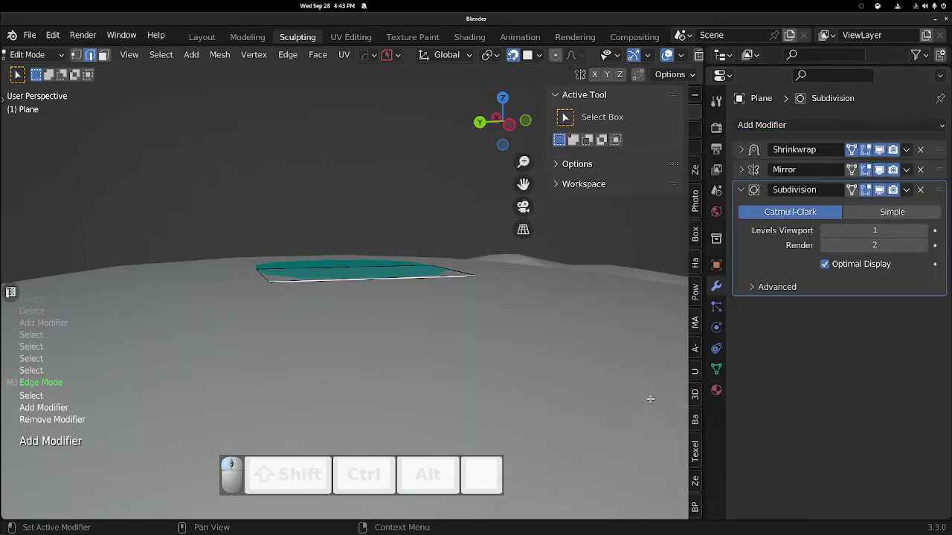
middle_click_drag(476, 387, 467, 258)
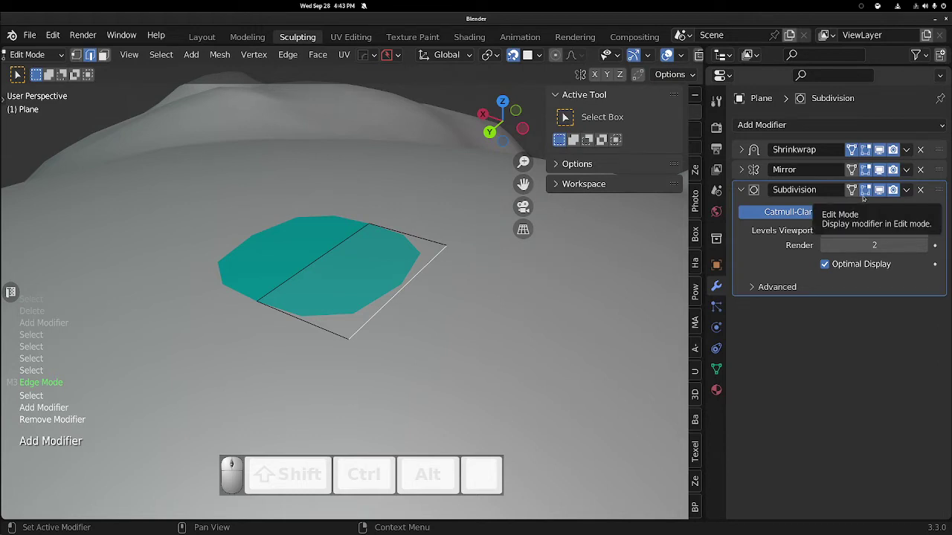
Toggle the Subdivision modifier's Edit Mode display for comparison and leave it off.
left_click(867, 191)
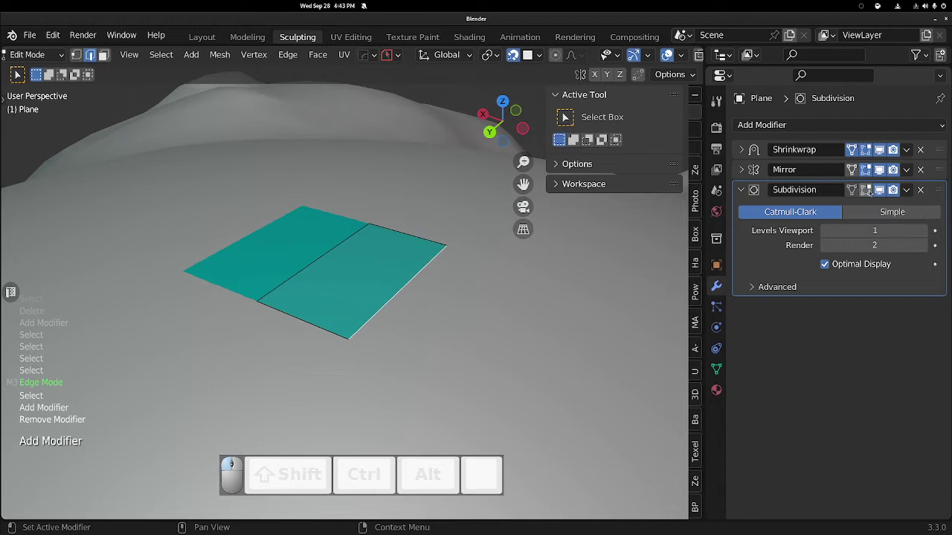
left_click(866, 190)
left_click(867, 190)
left_click(867, 190)
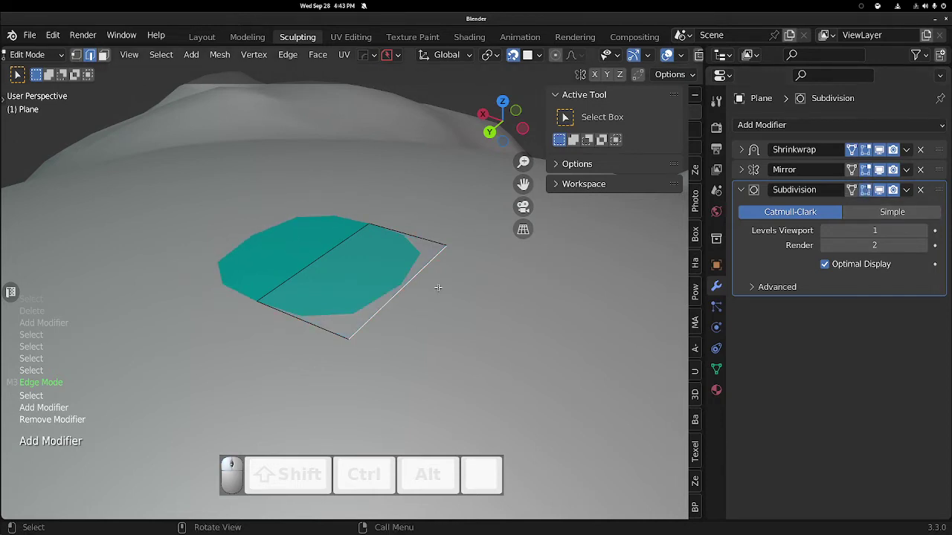
left_click(865, 190)
left_click(866, 190)
left_click(865, 190)
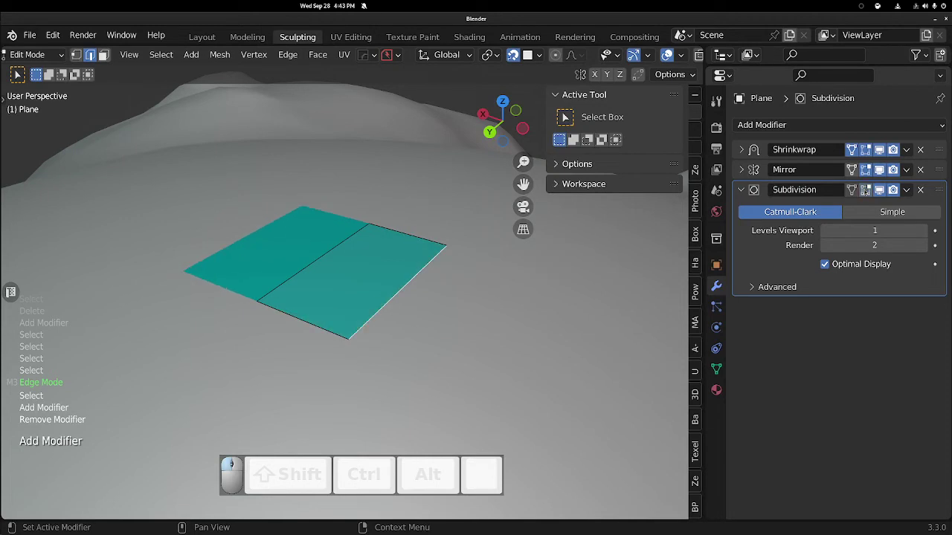
Turn on Wireframe in the plane's viewport display settings.
left_click(716, 265)
scroll(824, 395, "down", 10)
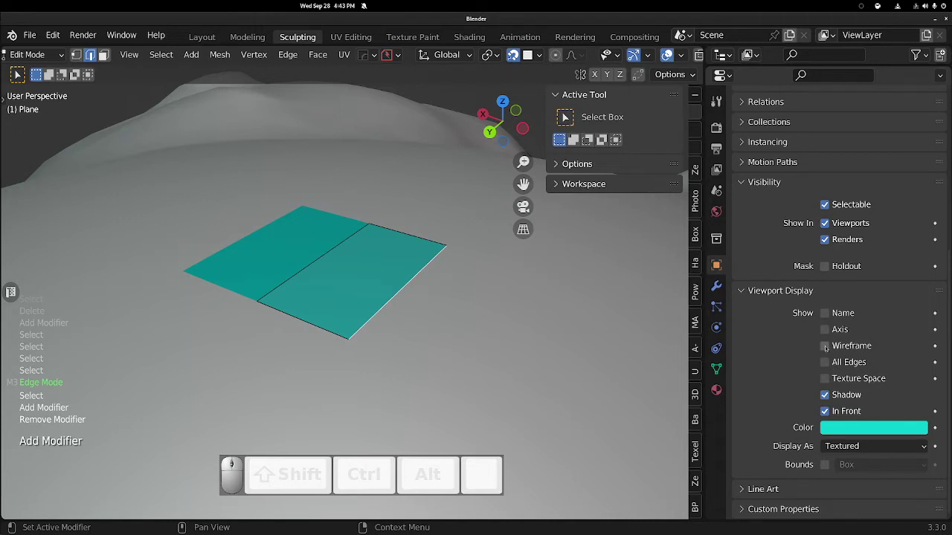
middle_click_drag(478, 315, 691, 220)
Turn off Optimal Display for the Subdivision modifier while previewing it in Edit Mode, and hide the modifier there again.
left_click(716, 286)
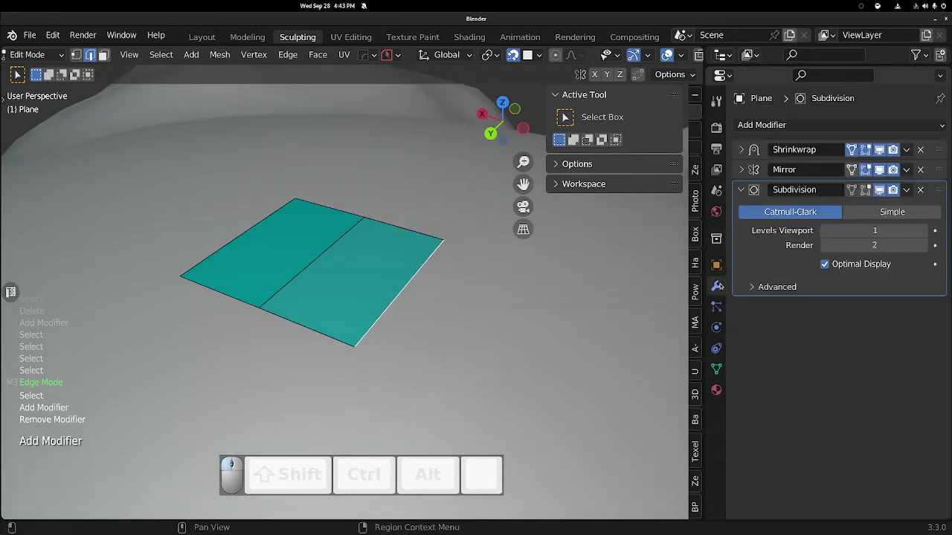
left_click(866, 190)
left_click(394, 268)
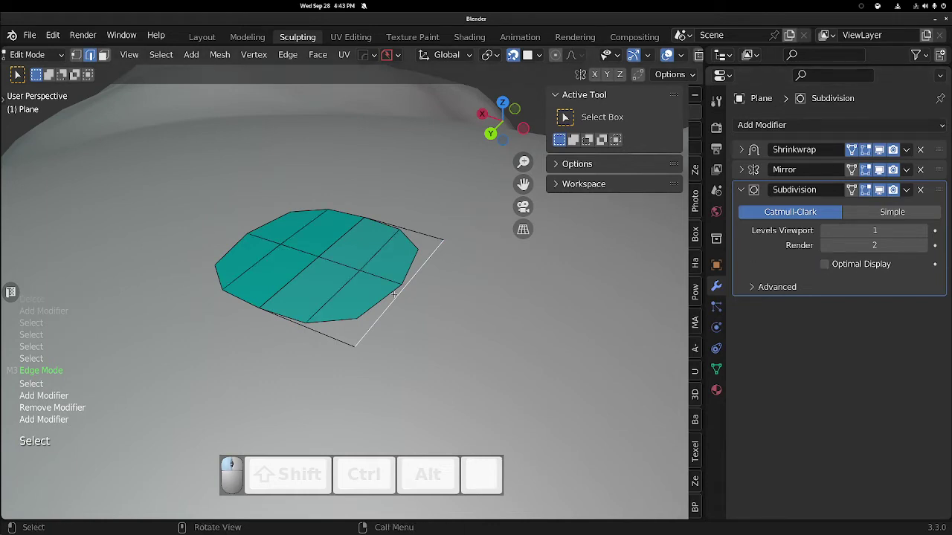
middle_click_drag(394, 294, 320, 245)
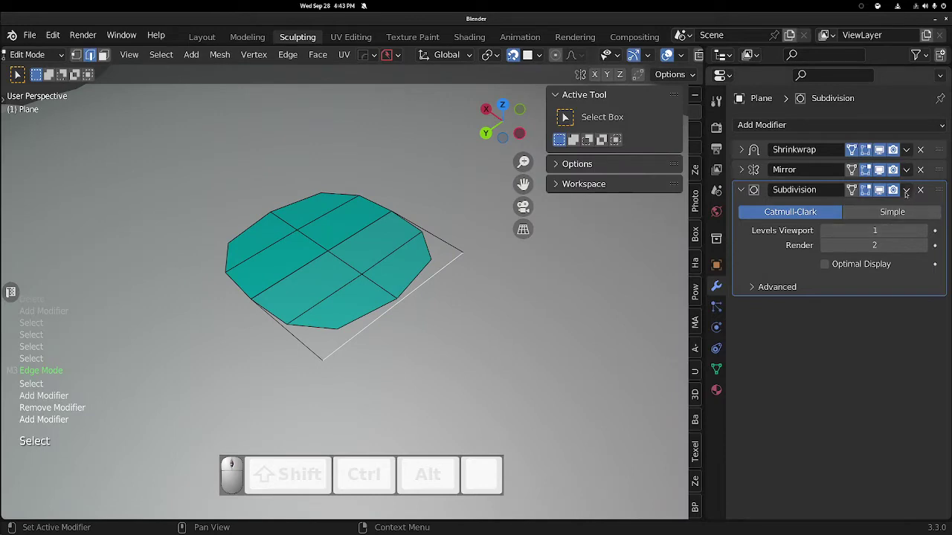
left_click(741, 191)
left_click(866, 190)
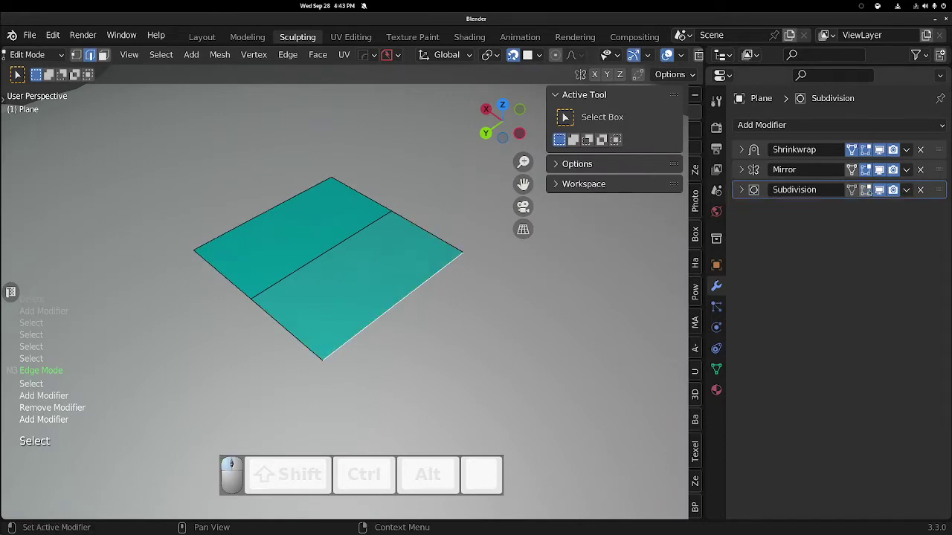
In the top view, extrude the plane's outer side edge to the cursor four times in a strip curving towards +Y.
middle_click_drag(428, 285, 425, 308)
scroll(424, 308, "down", 8)
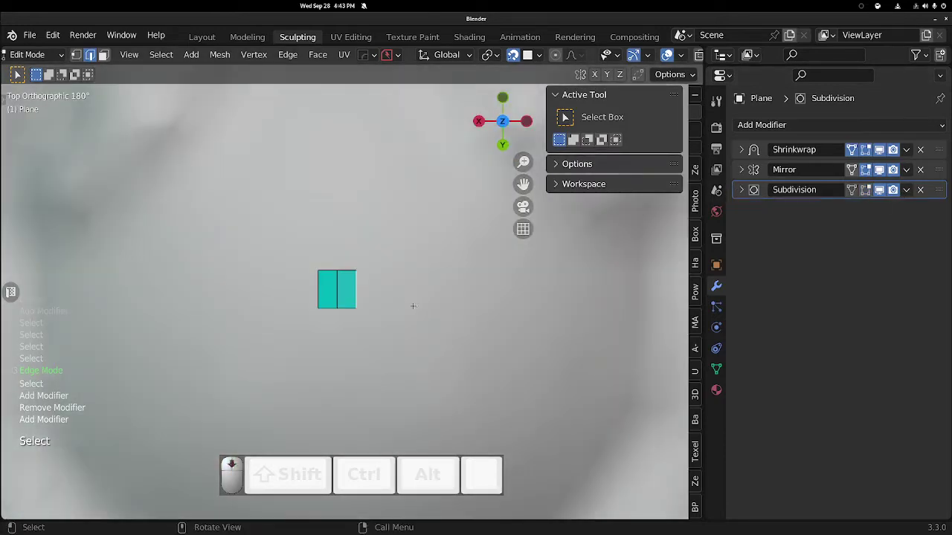
scroll(380, 290, "up", 6)
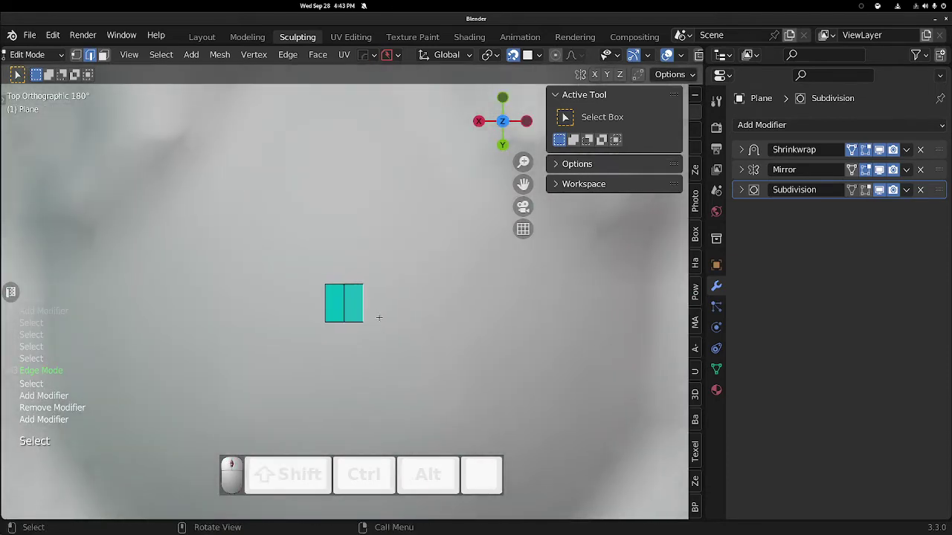
left_click(363, 298)
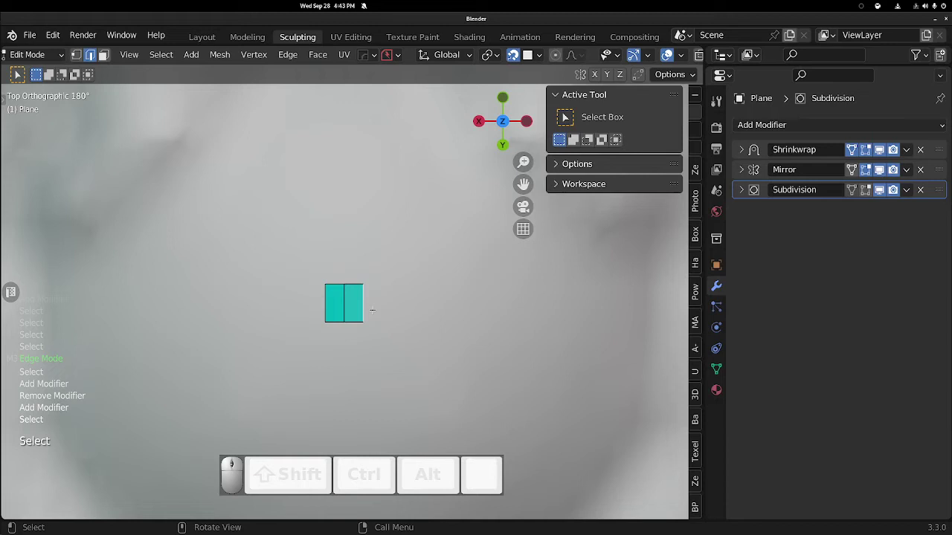
middle_click_drag(395, 313, 318, 300, "shift")
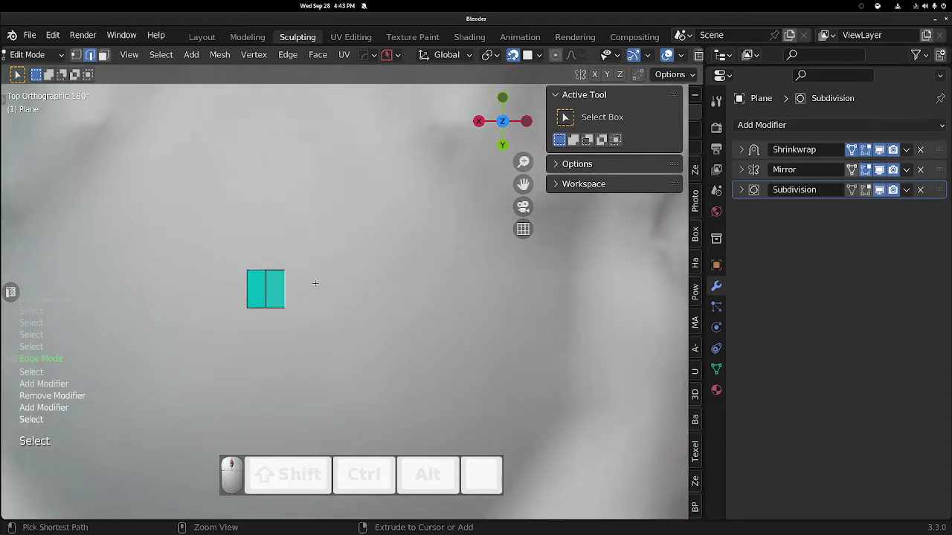
right_click(320, 289, "ctrl")
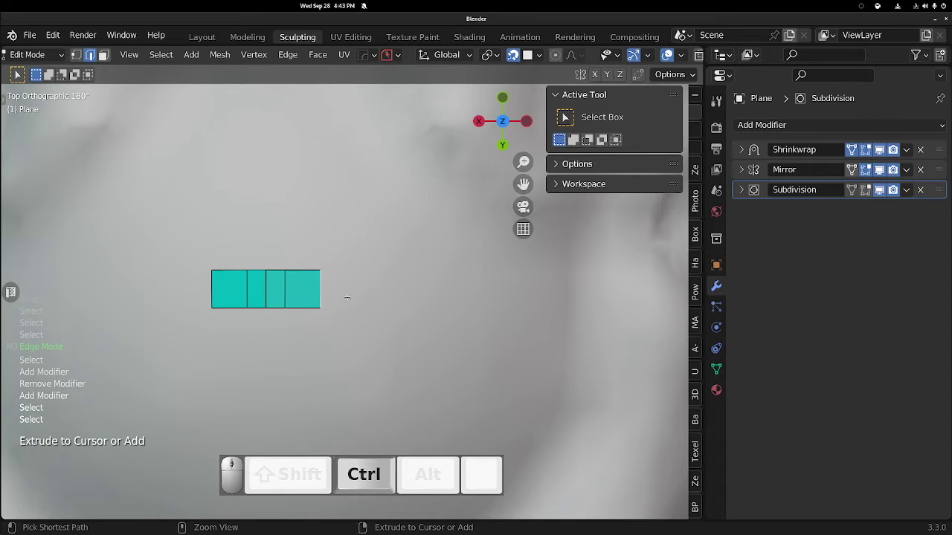
right_click(348, 301, "ctrl")
right_click(370, 310, "ctrl")
right_click(380, 337, "ctrl")
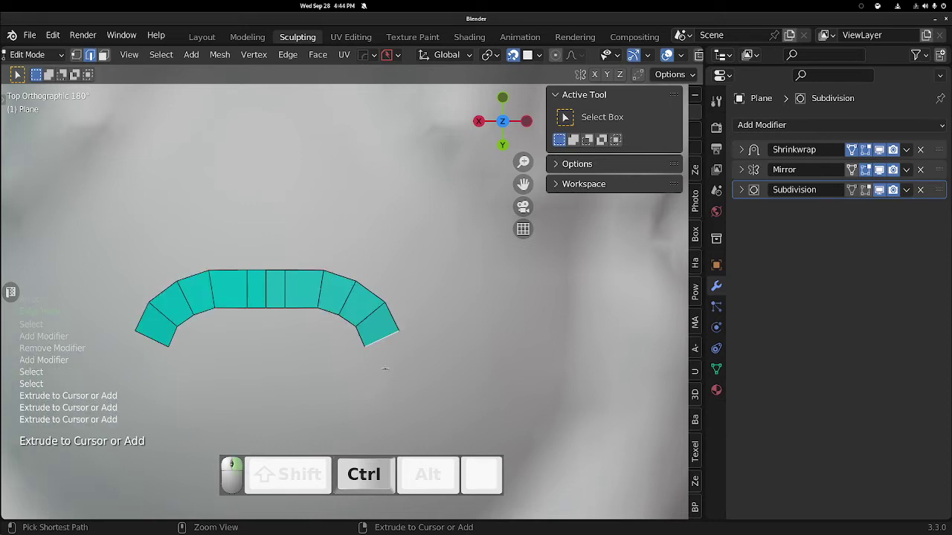
Extrude the strip to the cursor six more times back to the center and move its end edge onto the mirror line, closing the ring.
right_click(385, 368, "ctrl")
right_click(379, 397, "ctrl")
right_click(353, 419, "ctrl")
right_click(319, 425, "ctrl")
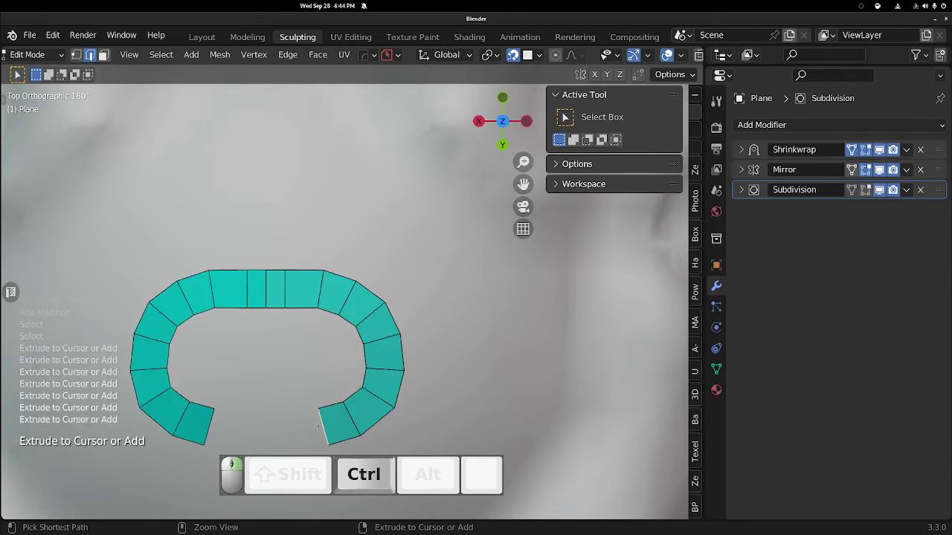
right_click(303, 430, "ctrl")
right_click(276, 429, "ctrl")
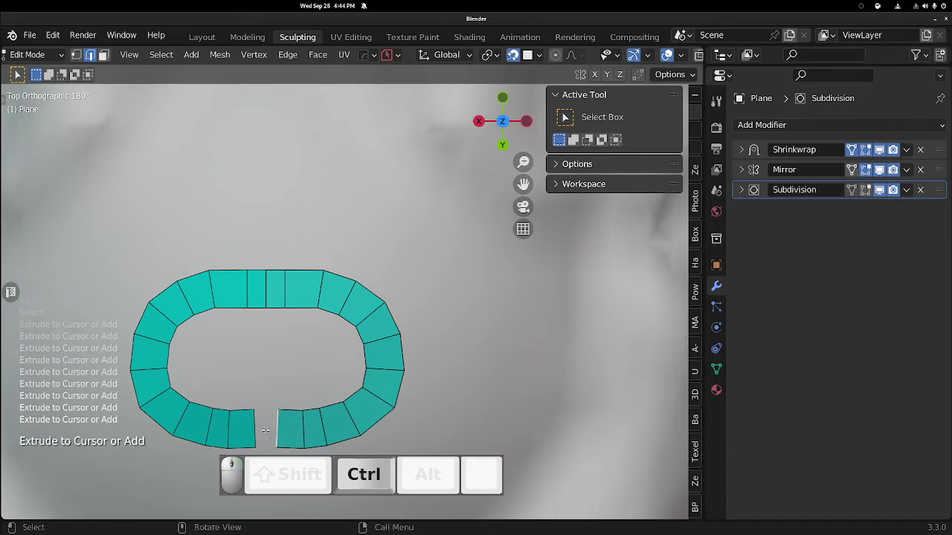
key("g")
left_click(273, 431)
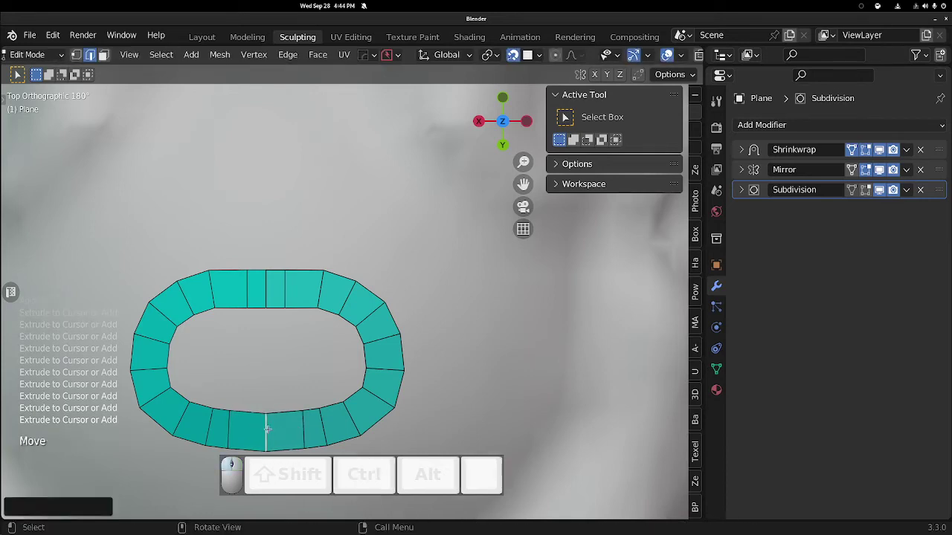
Select two adjacent outer edges on the ring's -X side and extrude them outward twice.
middle_click_drag(272, 431, 313, 319)
left_click(364, 314)
left_click(306, 339, "shift")
key("e")
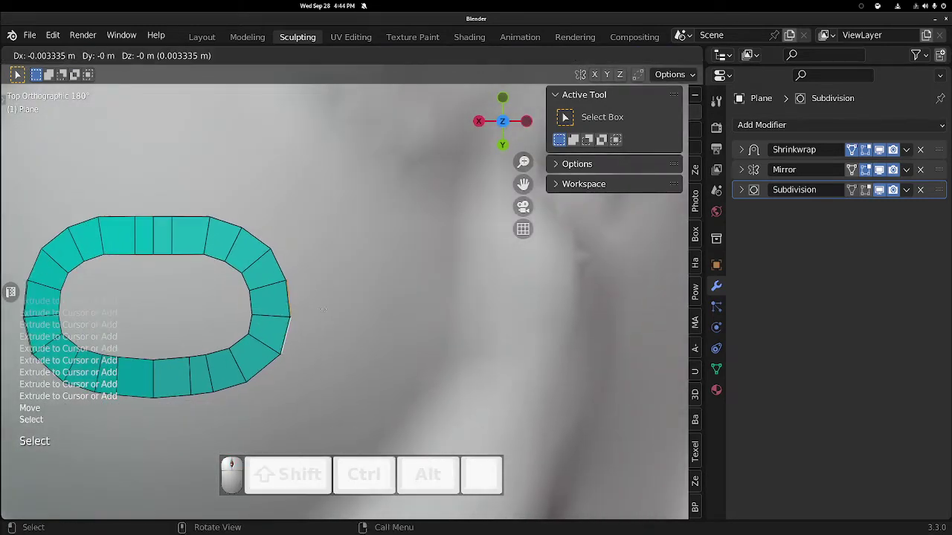
left_click(353, 313)
key("e")
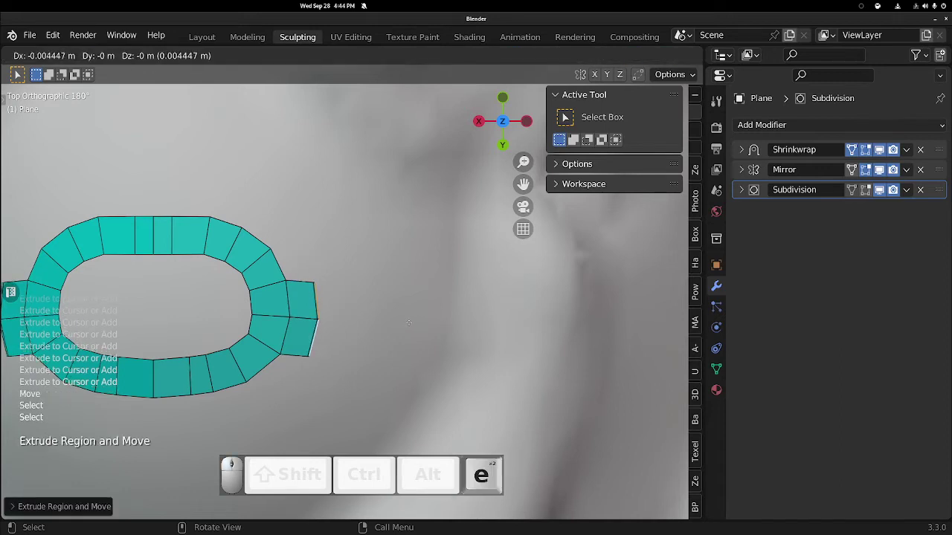
left_click(437, 324)
Scale the extruded end edges along the X axis to straighten them and move them slightly back towards the ring.
key("s")
key("x")
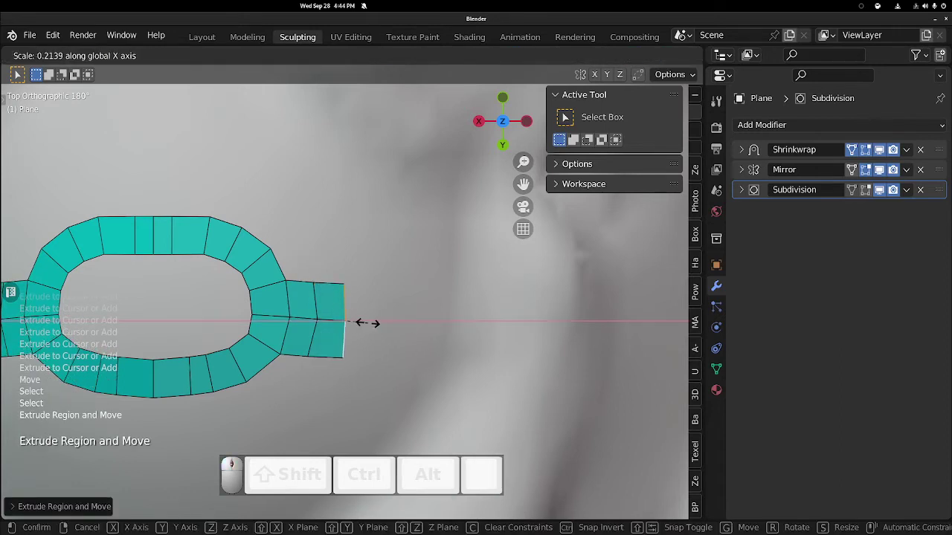
left_click(367, 322)
key("g")
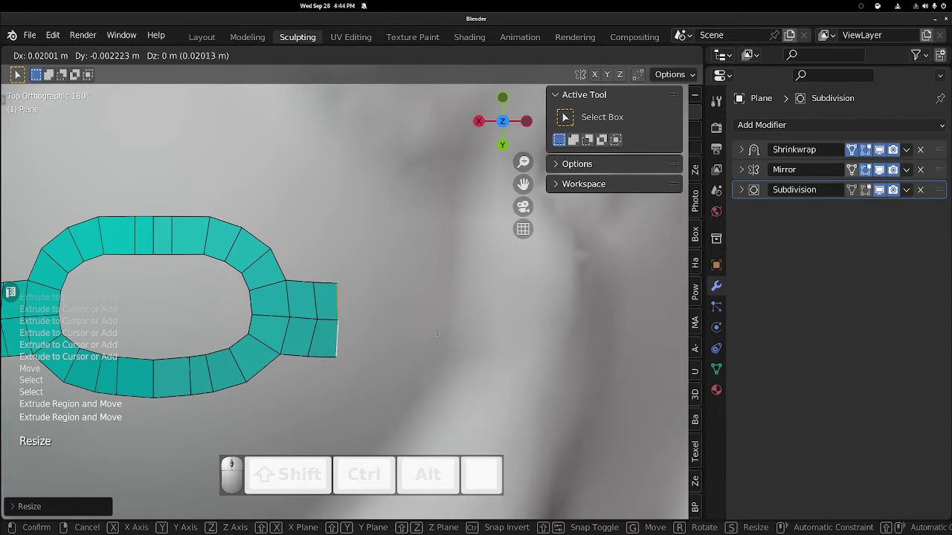
left_click(436, 333)
Select the cross edge loop between the two extruded rows and slide it towards the ring.
left_click(315, 300, "alt")
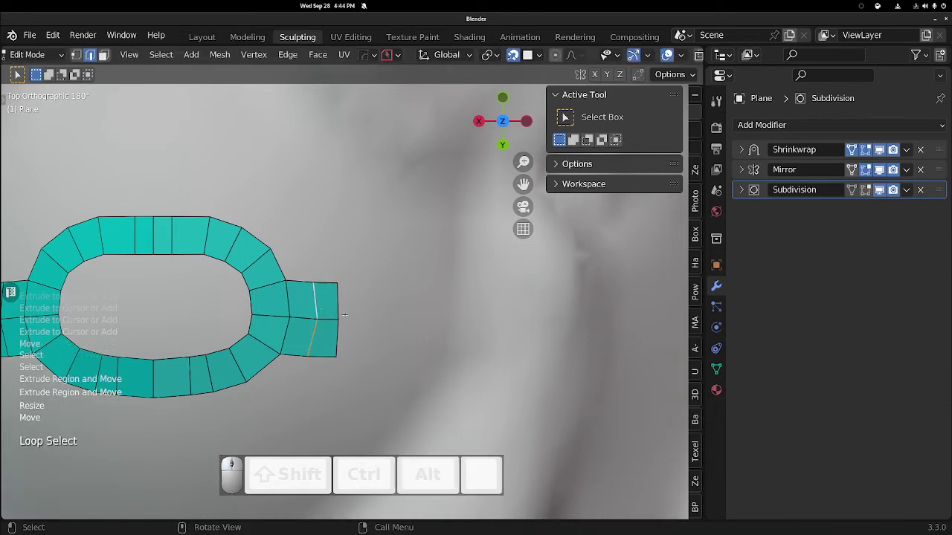
key("g")
key("g")
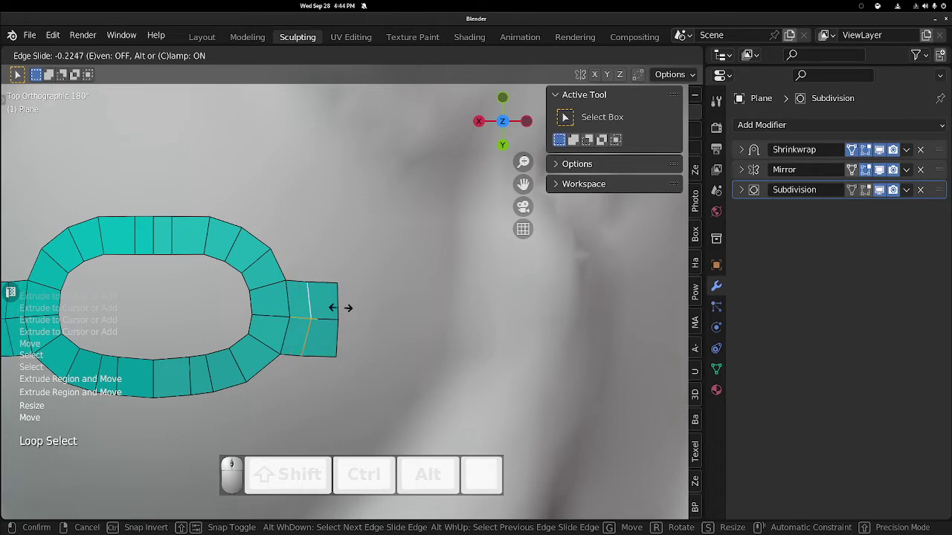
left_click(340, 308)
Select the two outer end edges of the strip on the ring's -X side and extrude them outward once more.
middle_click_drag(341, 308, 370, 325)
left_click(330, 284)
left_click(302, 300, "shift")
scroll(369, 325, "down", 1)
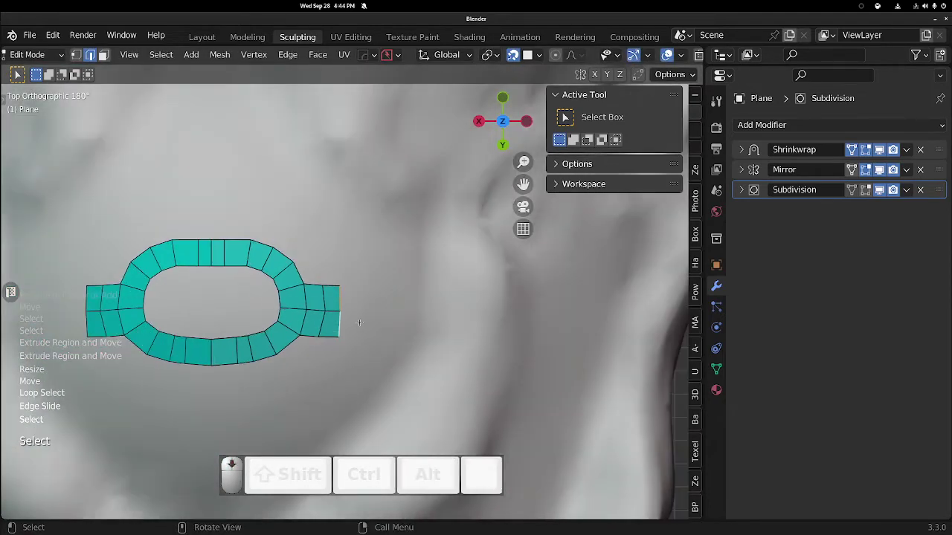
key("e")
left_click(384, 322)
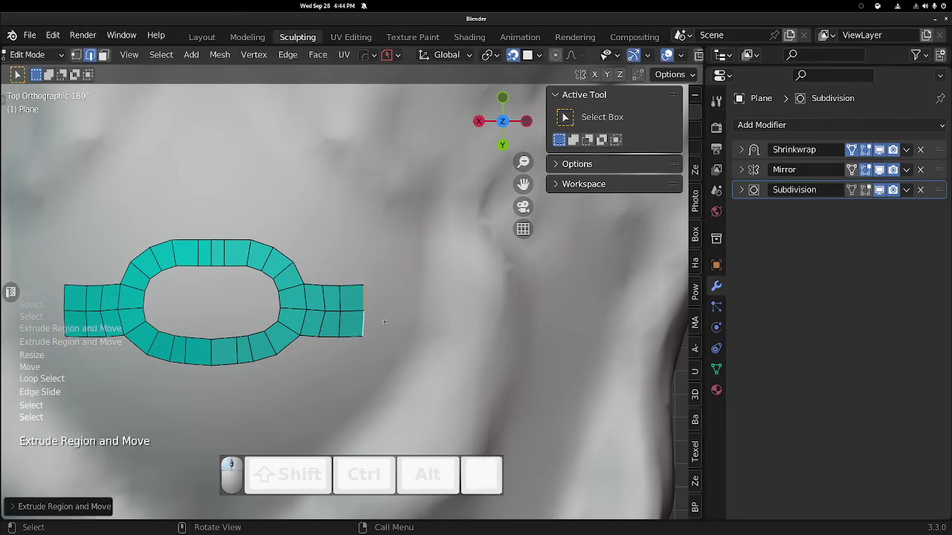
In the top view, extrude the -Y side edge of the strip's middle row twice towards -Y.
mouse_move(384, 322)
middle_mouse_down()
mouse_move(255, 209)
mouse_move(337, 195)
mouse_move(342, 253)
mouse_move(327, 292)
middle_mouse_up()
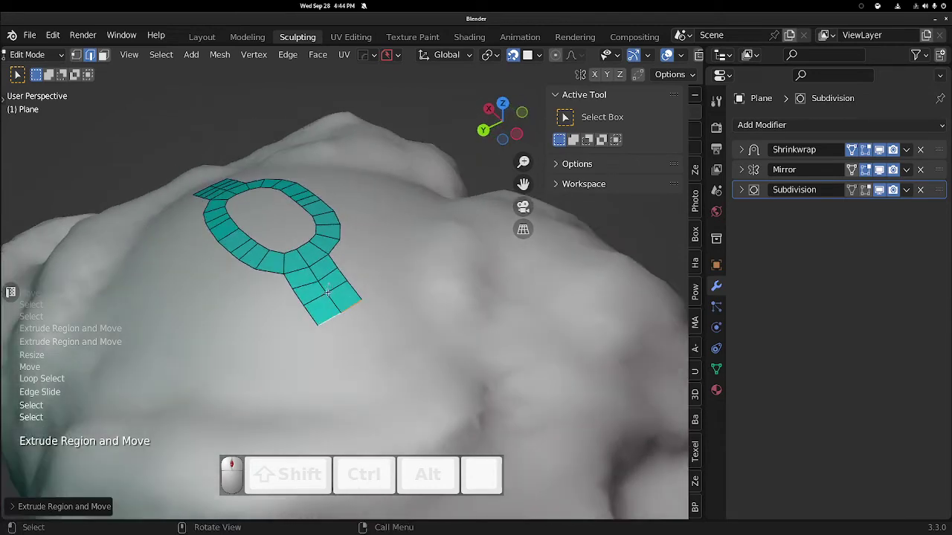
middle_click_drag(355, 256, 365, 270)
scroll(365, 271, "up", 3)
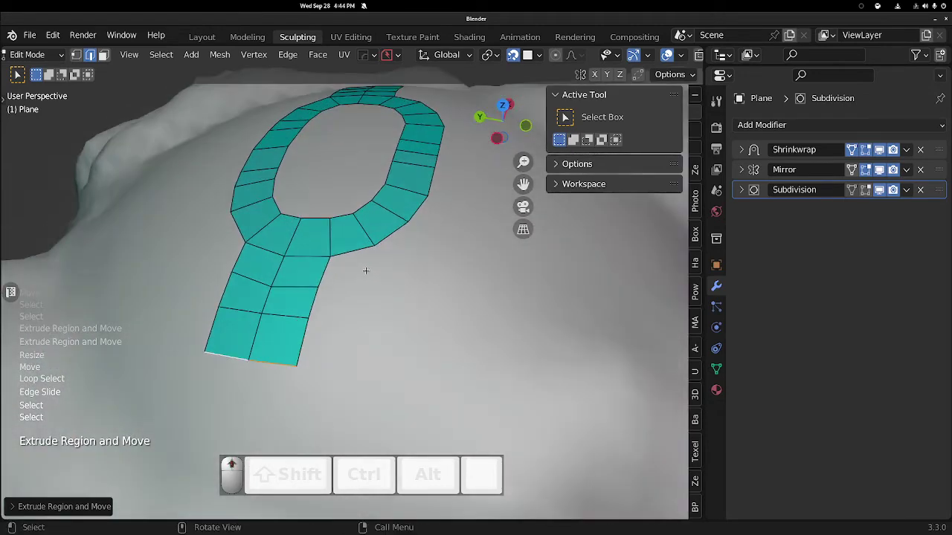
left_click(390, 242)
left_click(302, 341)
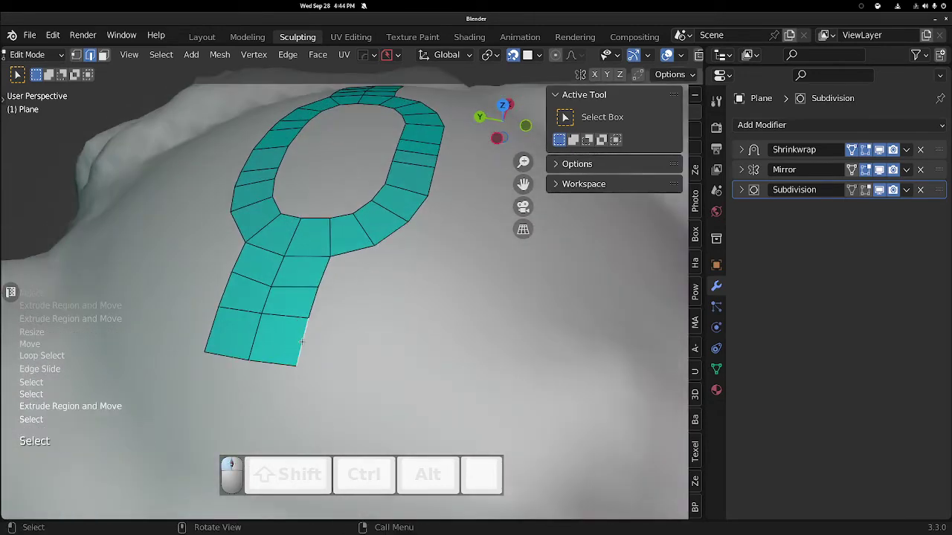
middle_click_drag(323, 292, 325, 286, "shift")
left_click(327, 249)
middle_click_drag(328, 245, 334, 284)
key("e")
left_click(357, 260)
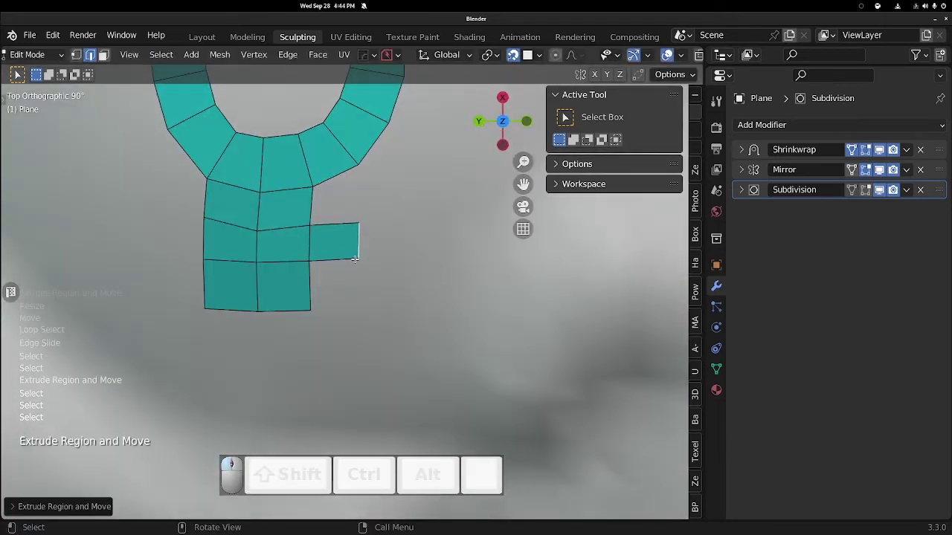
key("e")
left_click(390, 255)
Extrude the -X edge of the outermost new quad once towards -X, level with the strip's end.
left_click(390, 258)
key("e")
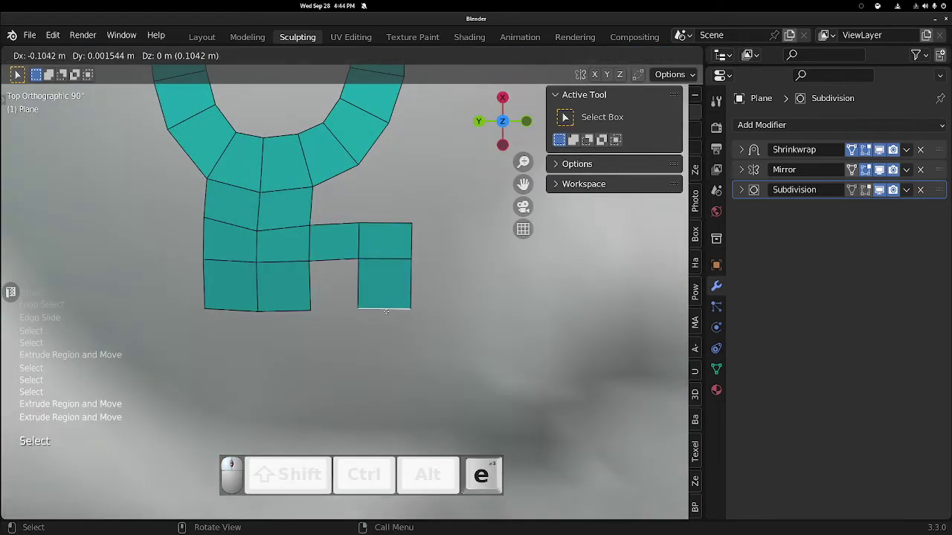
left_click(365, 284)
Select the two facing edges of the gap beside the strip's end row and fill it with a quad face.
left_click(351, 290)
middle_click_drag(350, 290, 274, 324)
left_click_drag(306, 324, 312, 320, "shift")
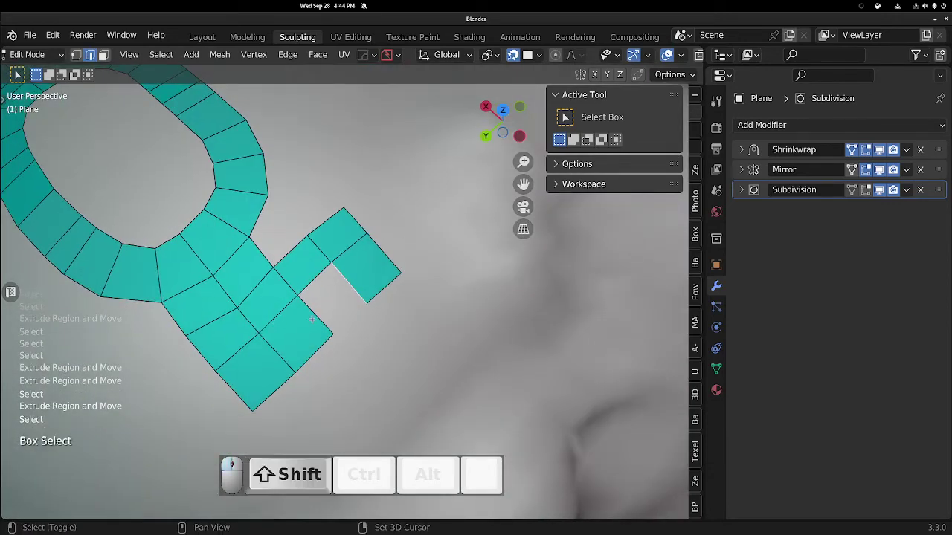
left_click(317, 315, "shift")
middle_click(318, 315, "alt")
middle_click_drag(330, 335, 357, 289)
scroll(357, 290, "up", 5)
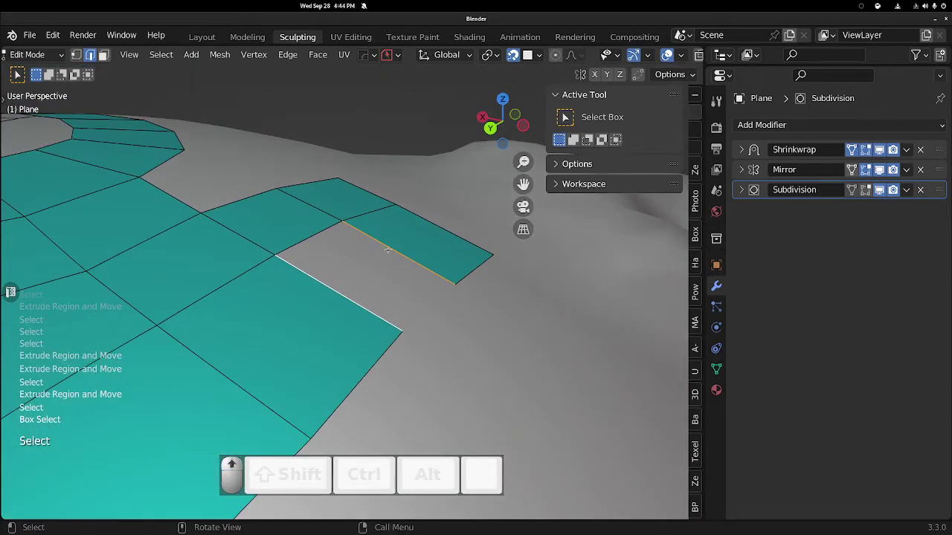
key("f")
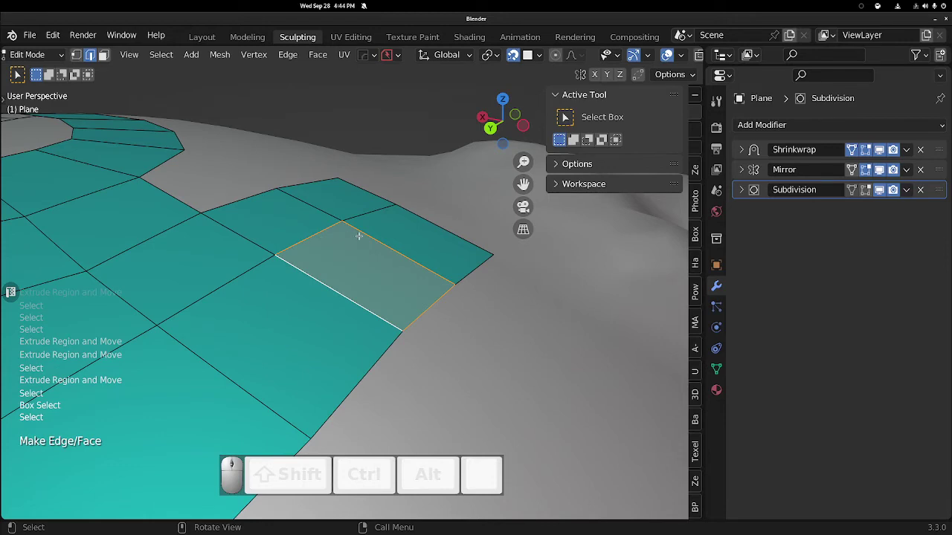
key("ctrl+z")
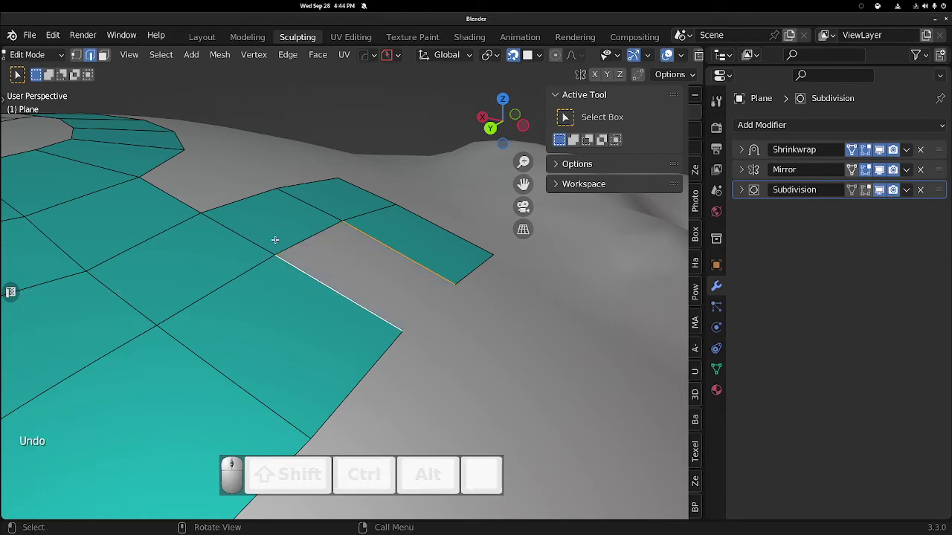
key("f")
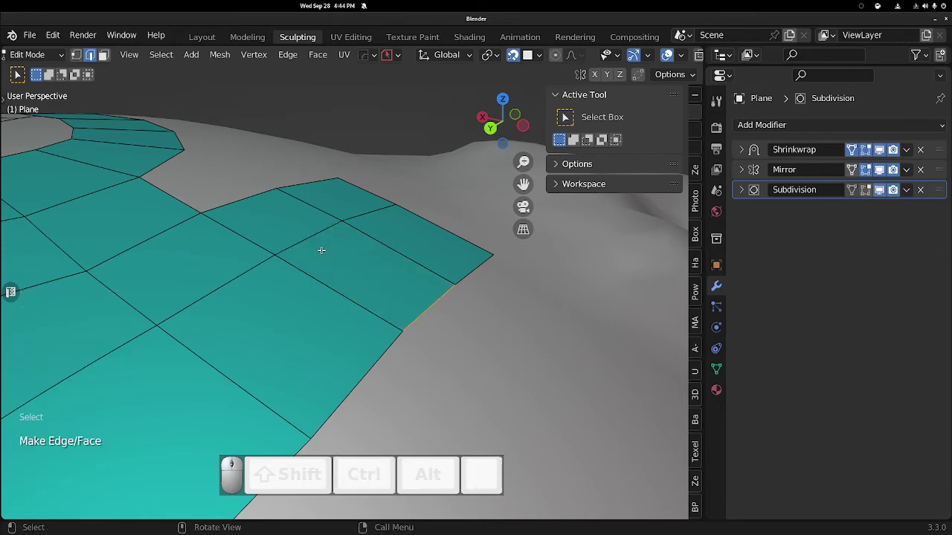
Fill the inner corner between the ring and the widened strip with a face from the strip's side edge.
scroll(393, 272, "down", 5)
middle_click_drag(484, 260, 362, 267)
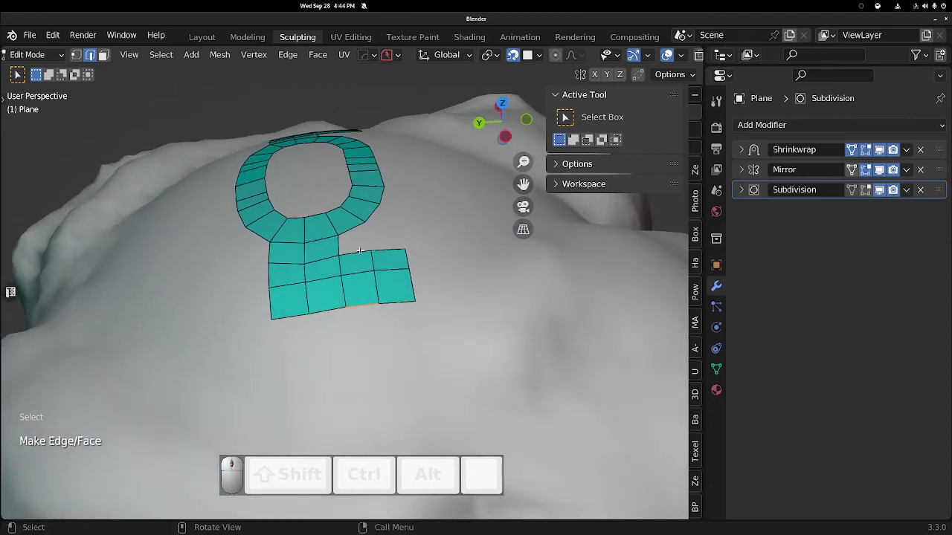
left_click(338, 245)
key("d")
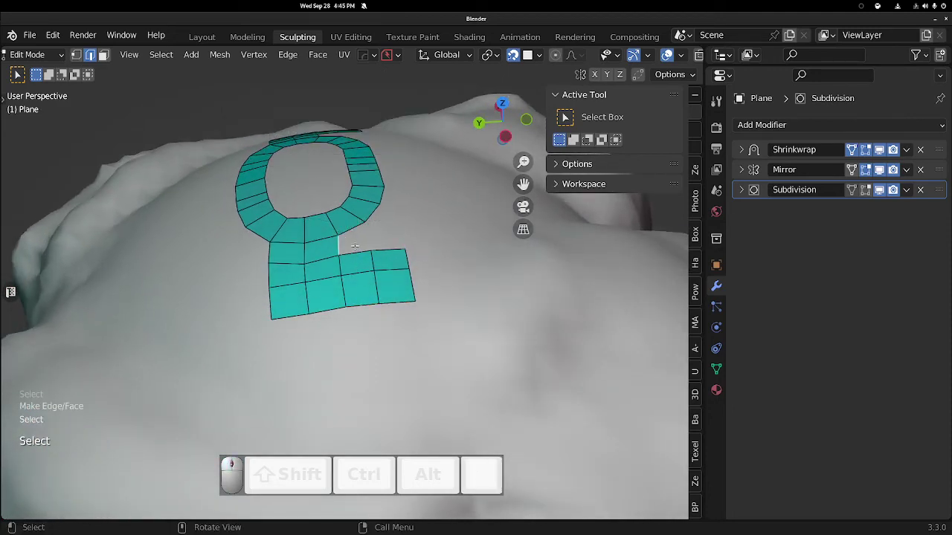
key("f")
In vertex selection mode, select the next inner corner vertex of the patch and fill a face from it.
middle_click_drag(351, 261, 334, 291)
key("Tab")
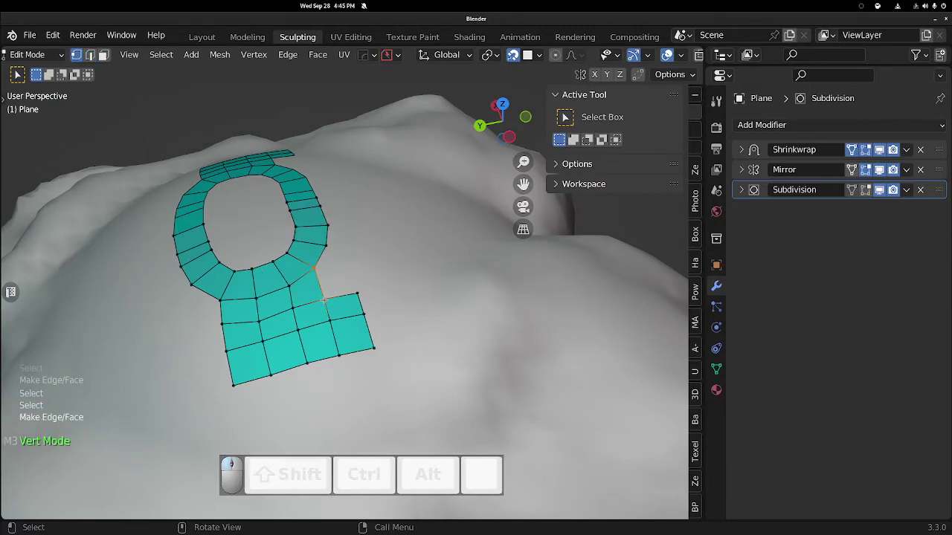
left_click(325, 300)
scroll(324, 301, "up", 6)
middle_click(281, 317, "alt")
middle_click_drag(282, 317, 336, 353)
middle_click_drag(361, 312, 363, 329)
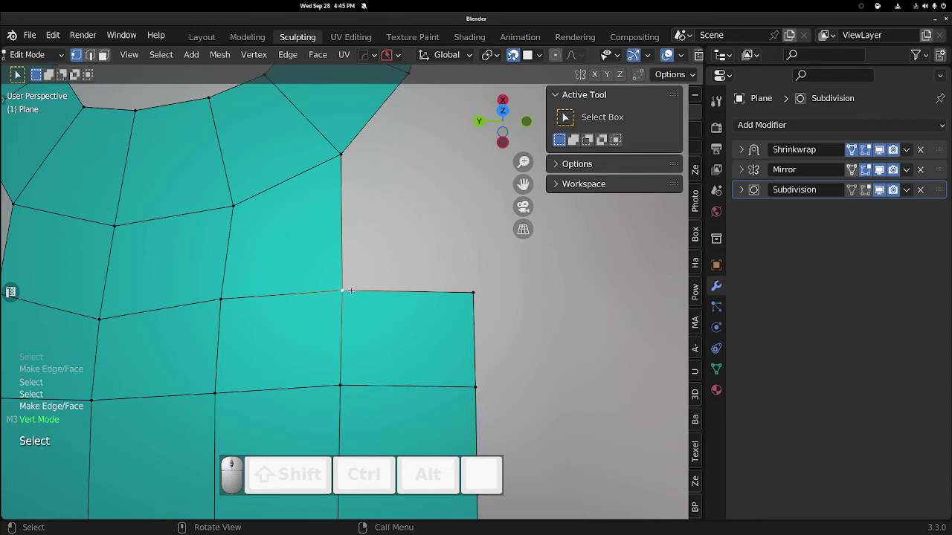
middle_click_drag(392, 315, 305, 309)
middle_click_drag(305, 309, 297, 288)
key("f")
Turn on Auto Merge Vertices and move the new face's free corner vertex onto the neighbouring ring vertex to merge them.
key("g")
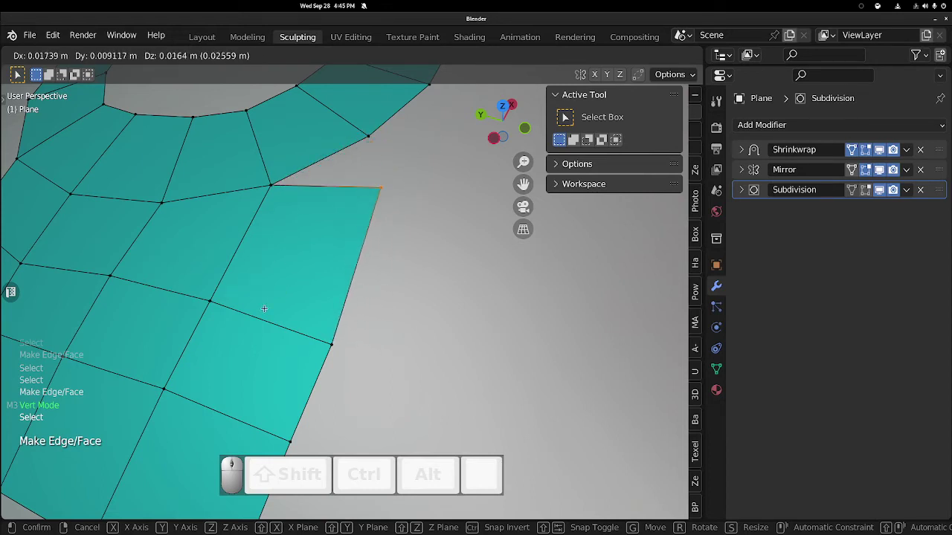
left_click(261, 305)
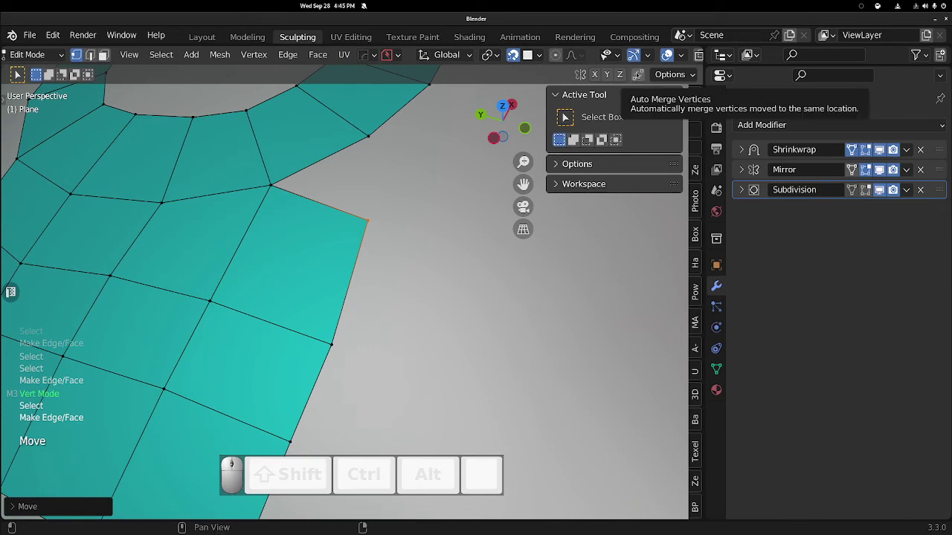
left_click(638, 74)
key("g")
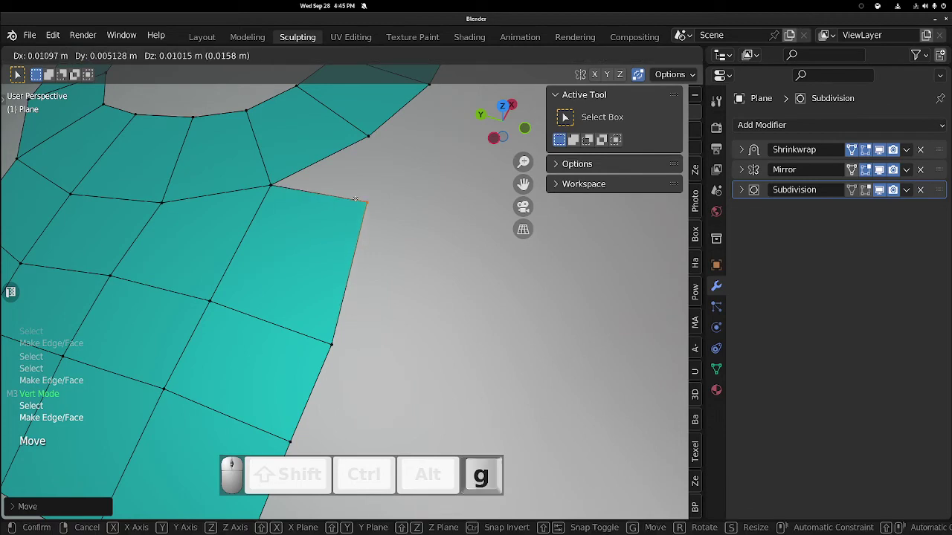
left_click(358, 142)
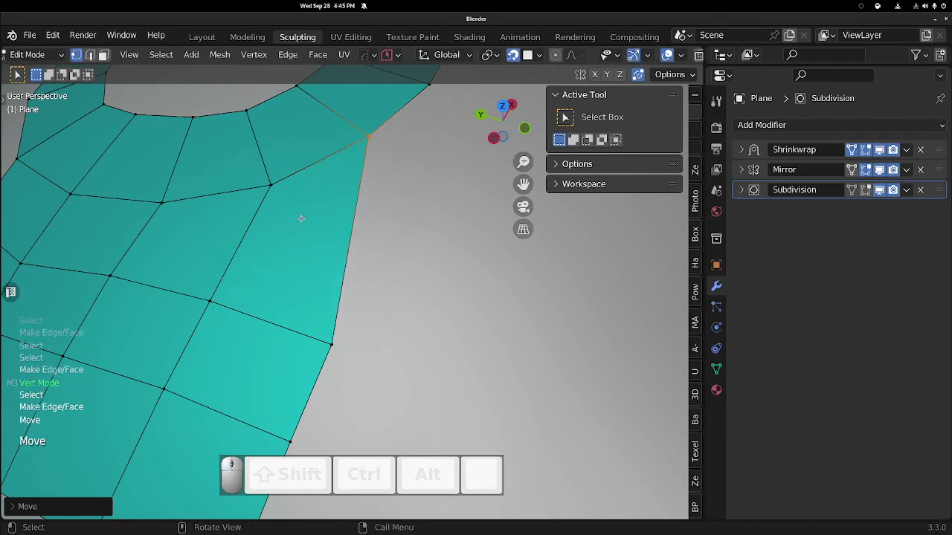
middle_click_drag(301, 218, 377, 219)
key("g")
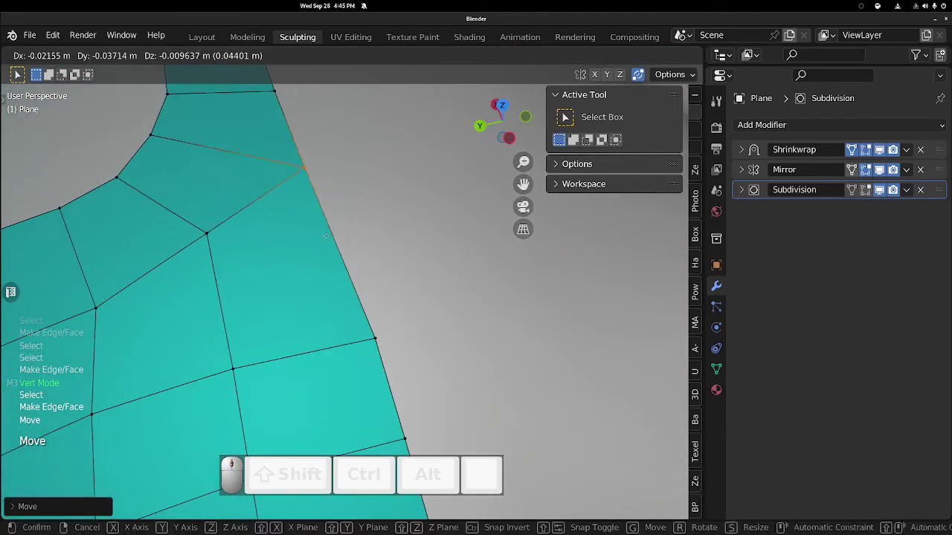
right_click(306, 234)
Slide two vertices along the patch's outer -Y border towards the ring to even out the quads.
middle_click_drag(260, 287, 459, 293)
scroll(311, 316, "down", 8)
left_click(361, 290)
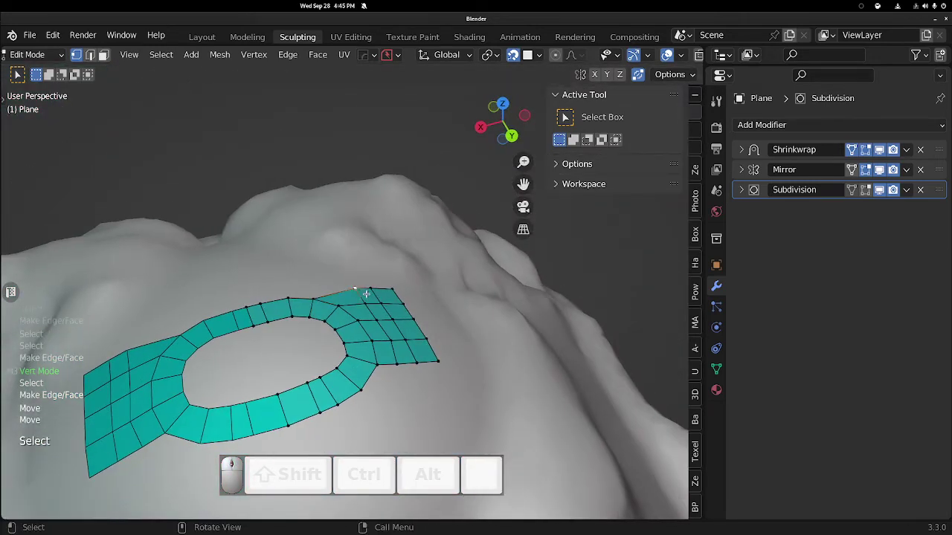
key("g")
key("g")
left_click(343, 294)
middle_click_drag(408, 347, 332, 283)
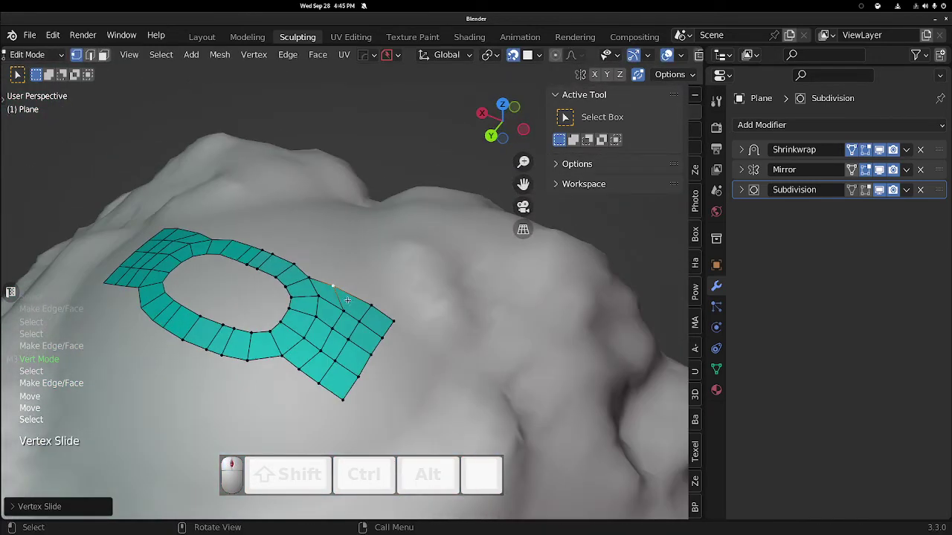
left_click(360, 299)
key("g")
key("g")
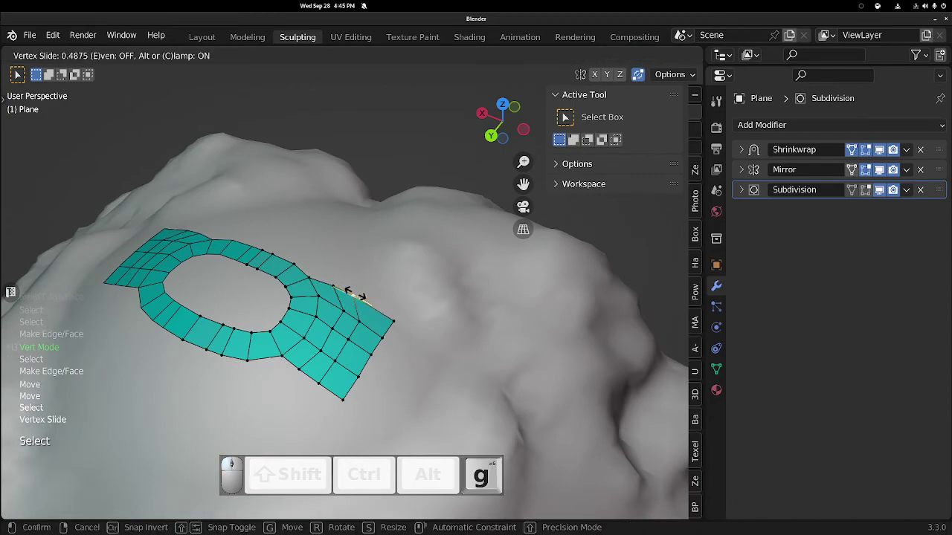
left_click(357, 295)
Select the patch's full -X end edge row in edge mode and extrude it three times towards -X in the top view.
middle_click_drag(357, 295, 348, 233)
scroll(340, 315, "up", 4)
middle_click_drag(308, 290, 370, 190, "shift")
middle_click_drag(227, 188, 321, 190, "shift")
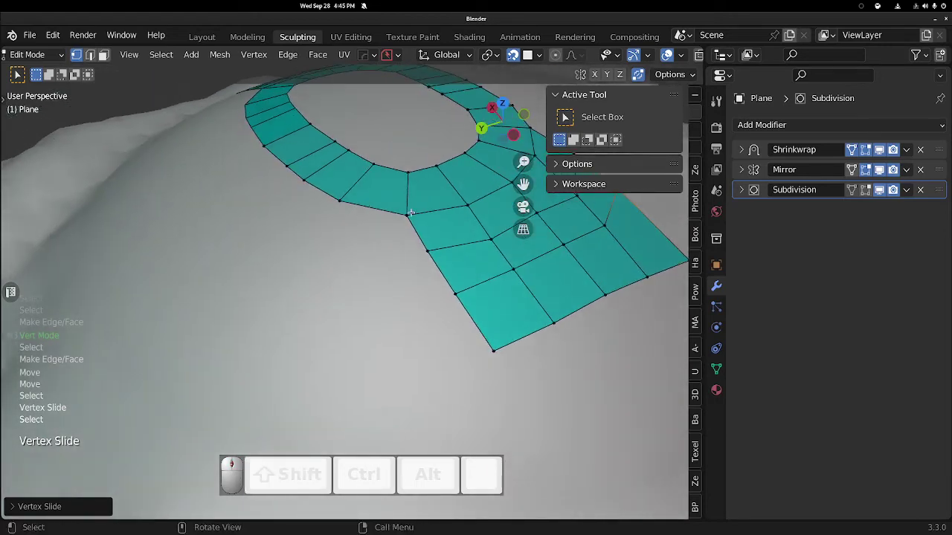
middle_click_drag(455, 300, 297, 267, "shift")
key("2")
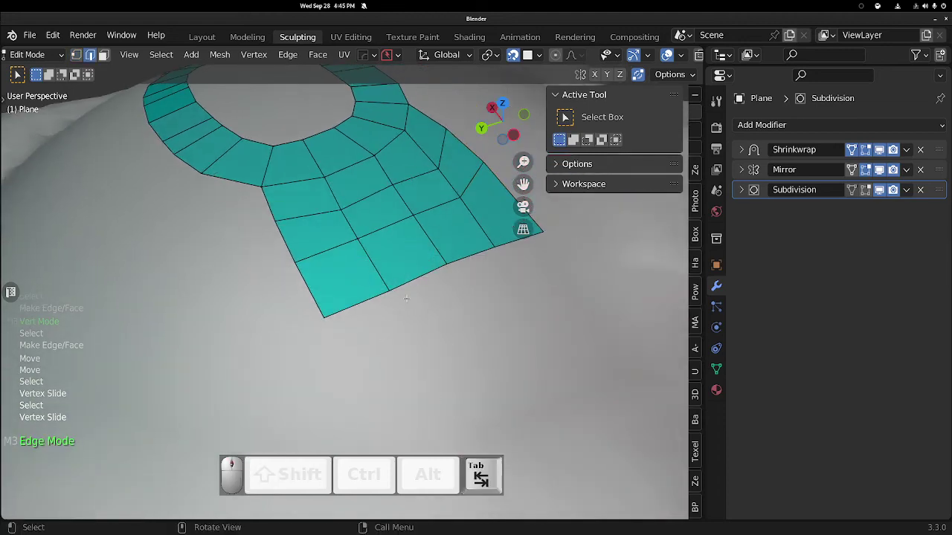
left_click(413, 278, "alt")
scroll(414, 290, "down", 4)
middle_click_drag(414, 302, 359, 275, "alt")
scroll(361, 352, "down", 2)
scroll(360, 275, "up", 2)
key("e")
left_click(360, 289)
key("e")
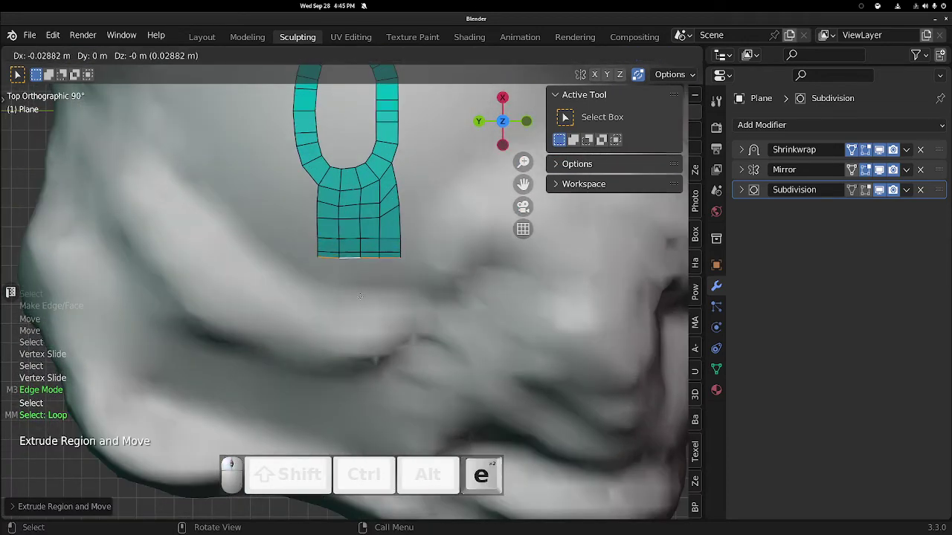
left_click(361, 304)
key("e")
left_click(362, 318)
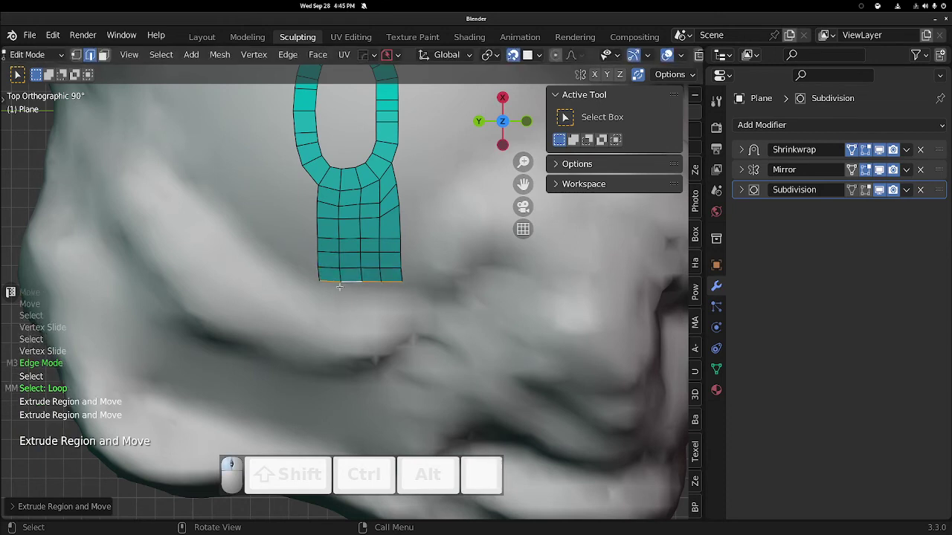
Select two separate edges on the patch's +Y side, one near the ring and one in the last row, and extrude them four times towards +Y.
left_click(317, 210)
left_click(319, 271, "shift")
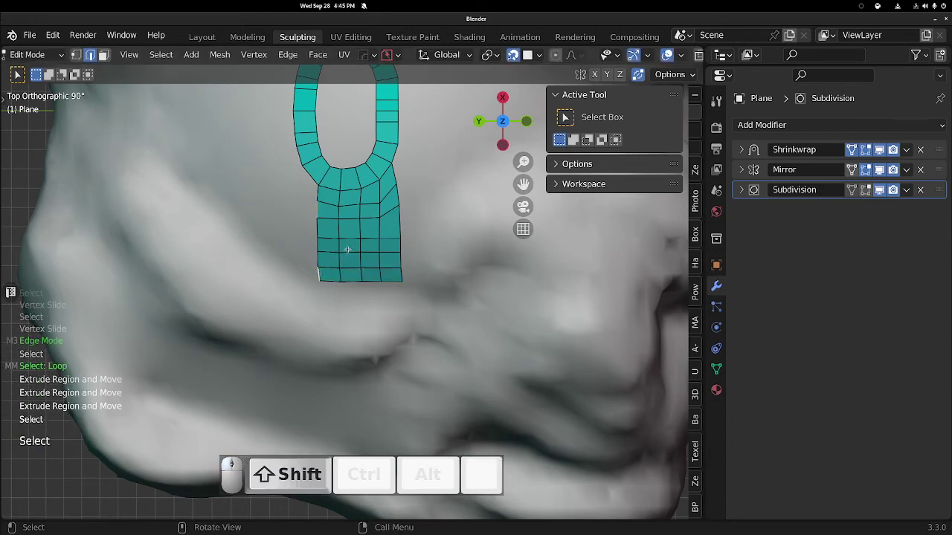
key("e")
left_click(315, 253)
key("e")
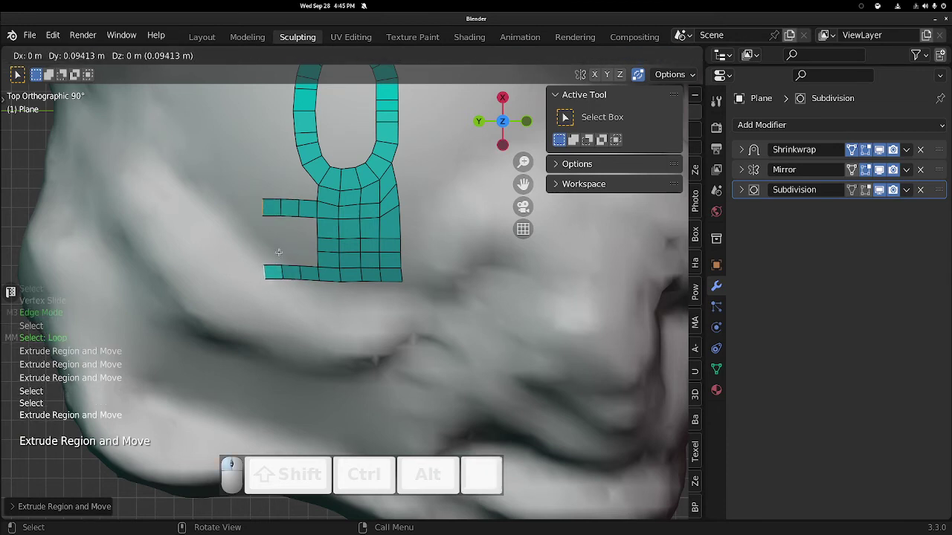
left_click(272, 256)
key("e")
left_click(260, 252)
key("Tab")
left_click(271, 215, "alt")
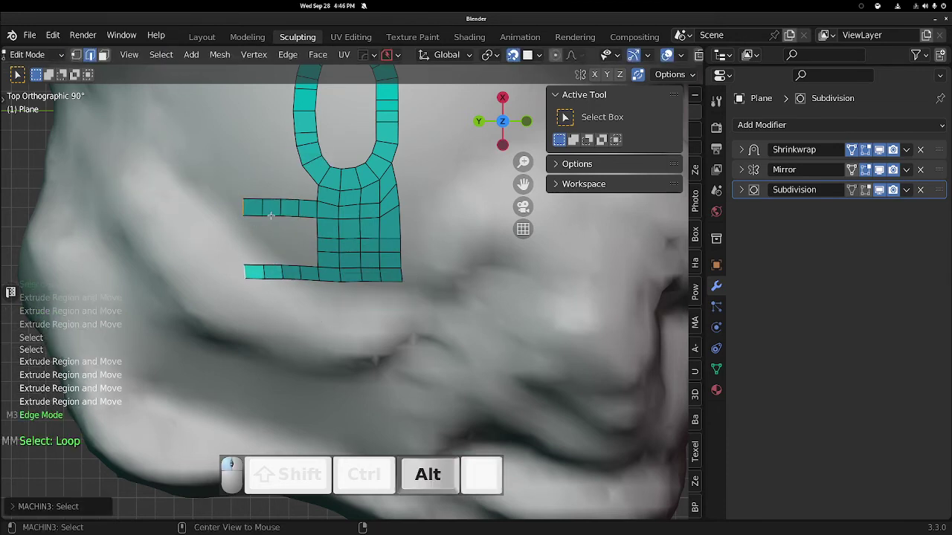
left_click(267, 215, "alt")
left_click(277, 216, "alt")
left_click(307, 219)
middle_click_drag(310, 223, 363, 200)
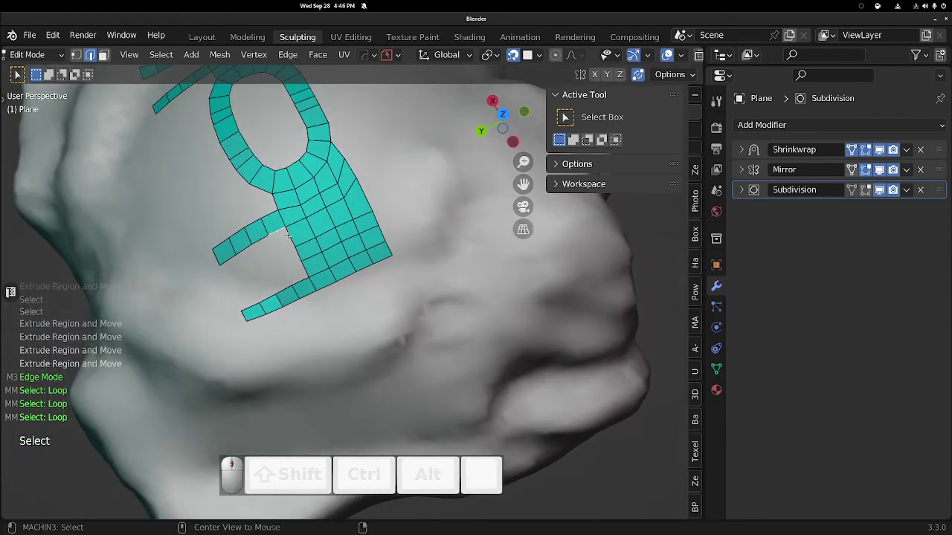
left_click(285, 233, "alt")
middle_click_drag(275, 255, 287, 276)
scroll(287, 276, "up", 3)
left_click(388, 307)
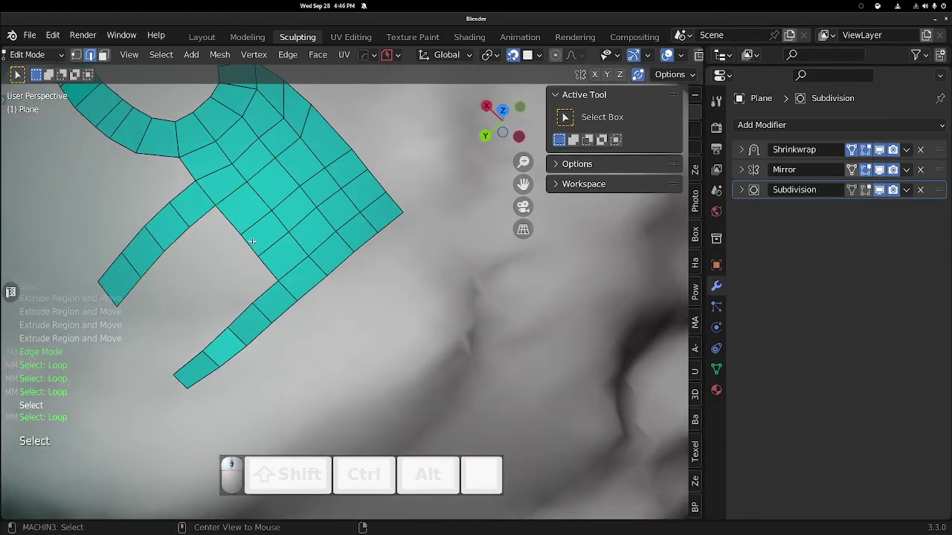
Try to grid fill the open three-sided gap between the two extruded strips from its border edge loop.
left_click(251, 243, "alt")
middle_click_drag(184, 310, 285, 239)
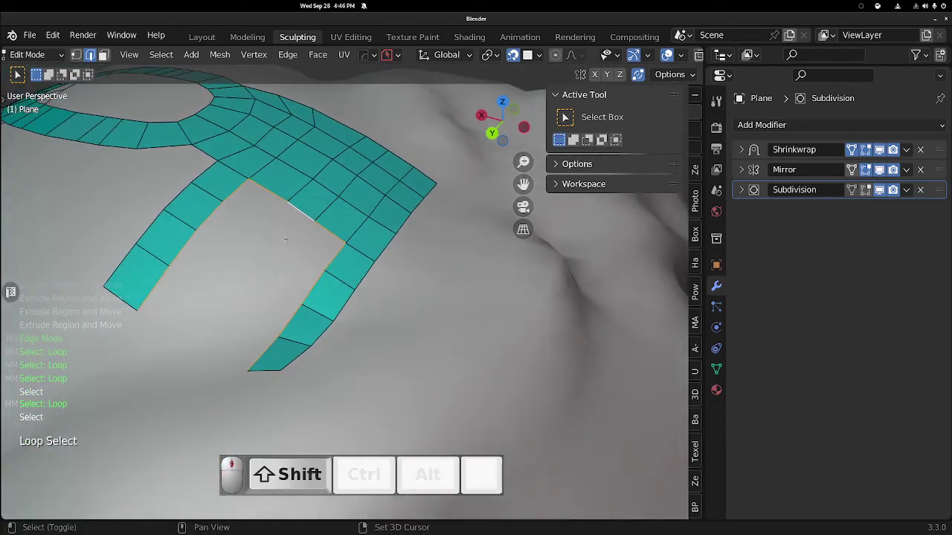
left_click(316, 54)
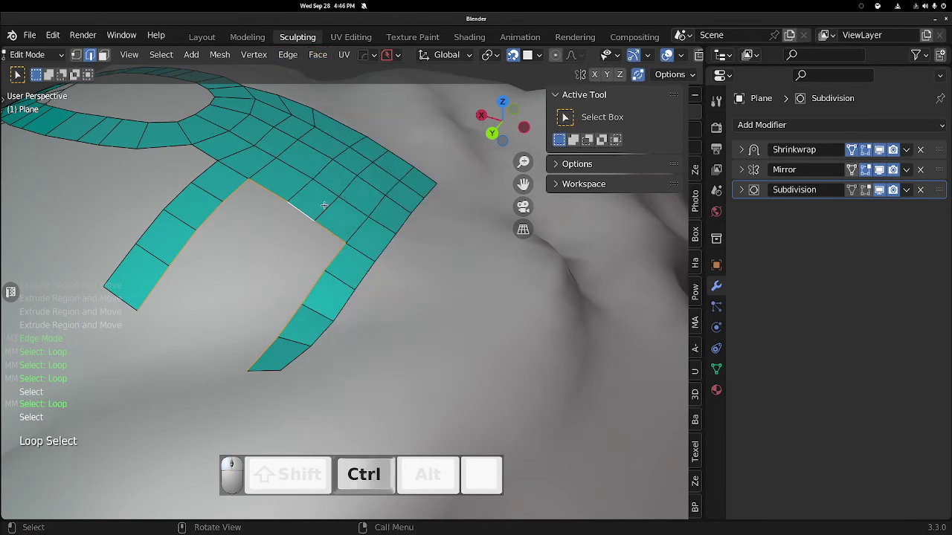
key("ctrl+f")
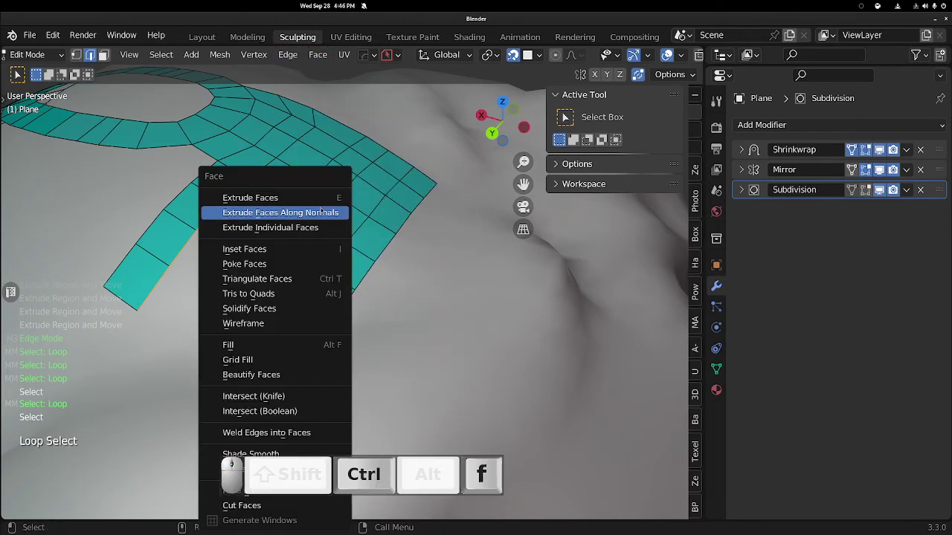
left_click(238, 359)
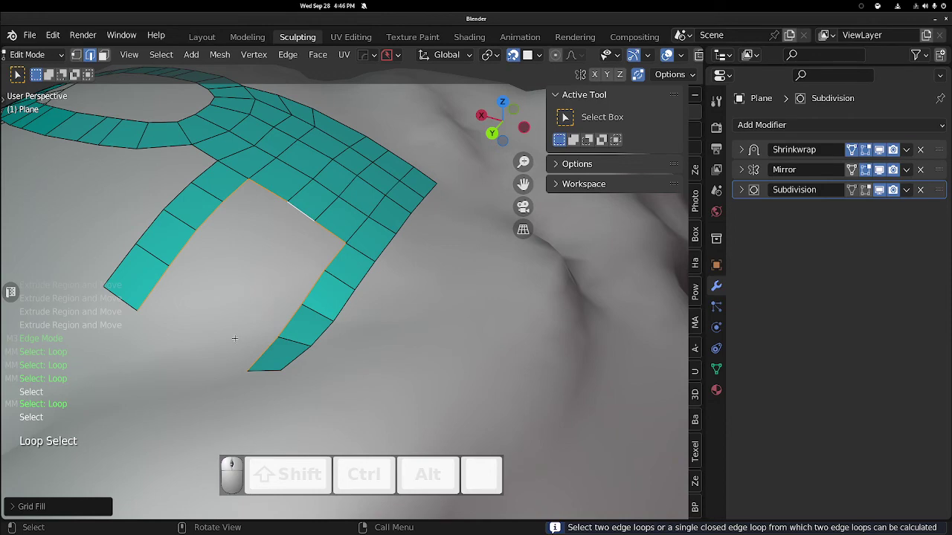
Select the facing inner edges at the free ends of the two strips and bridge them with a new face.
middle_click_drag(235, 339, 276, 352)
left_click_drag(173, 312, 185, 319)
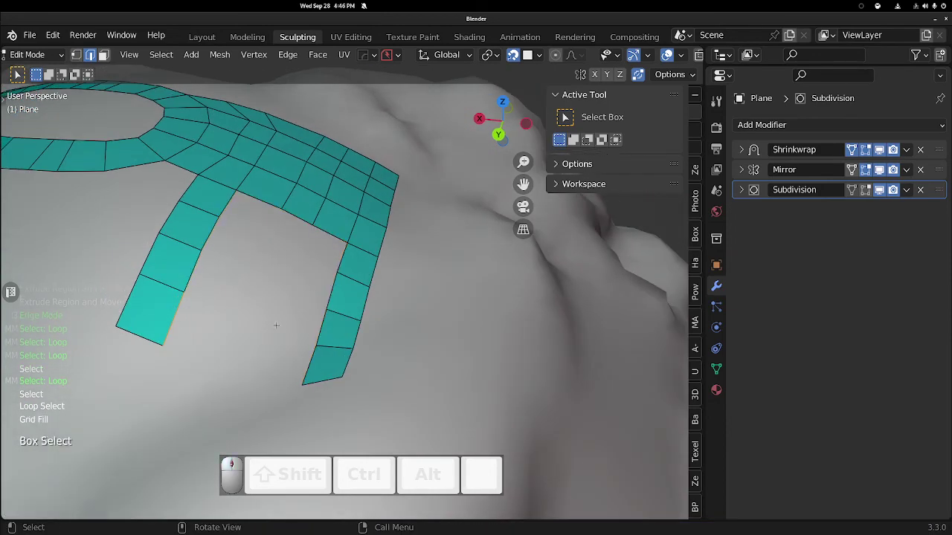
middle_click_drag(276, 325, 334, 363)
left_click(340, 382, "shift")
key("f")
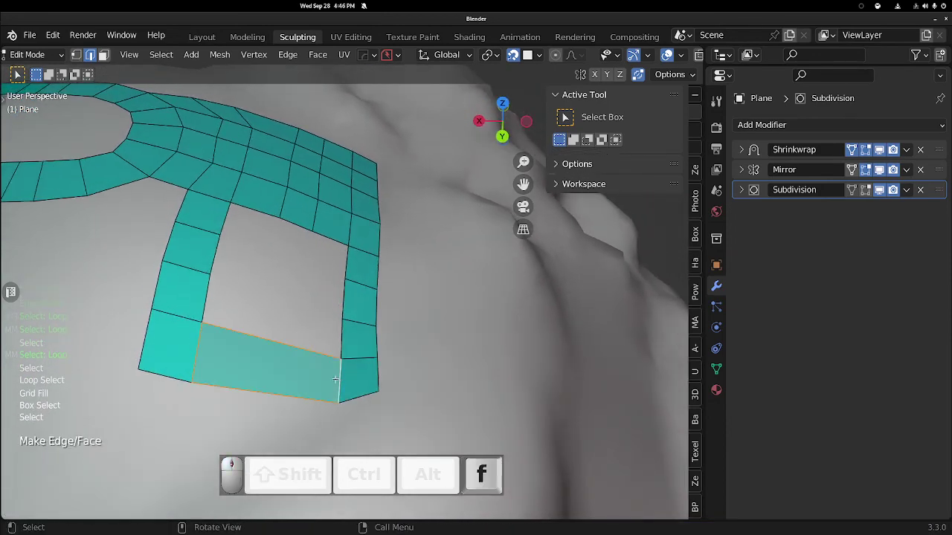
Add two evenly spaced loop cuts across the new bridging face to split it into three quads.
key("ctrl+r")
scroll(272, 362, "up", 1)
left_click(273, 362)
left_click(273, 362)
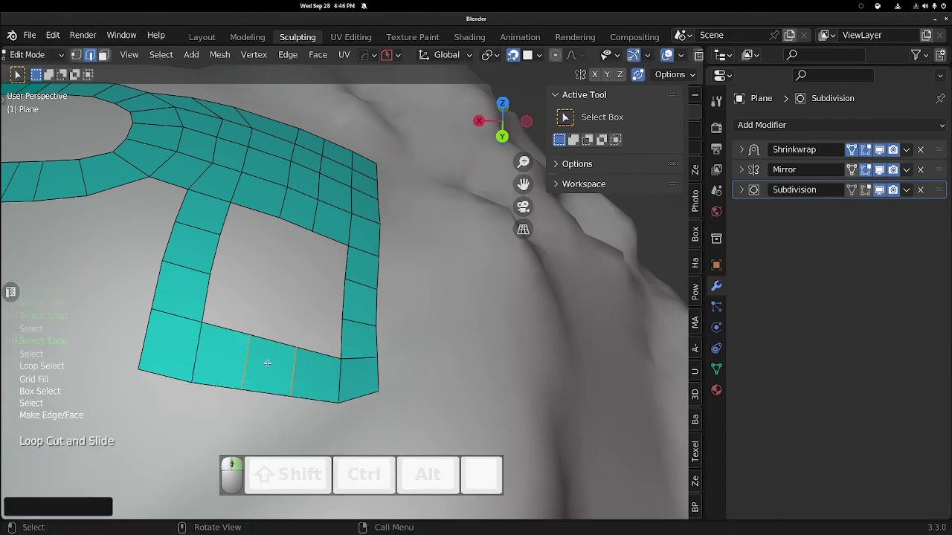
middle_click_drag(273, 362, 294, 304)
left_click(240, 322, "alt")
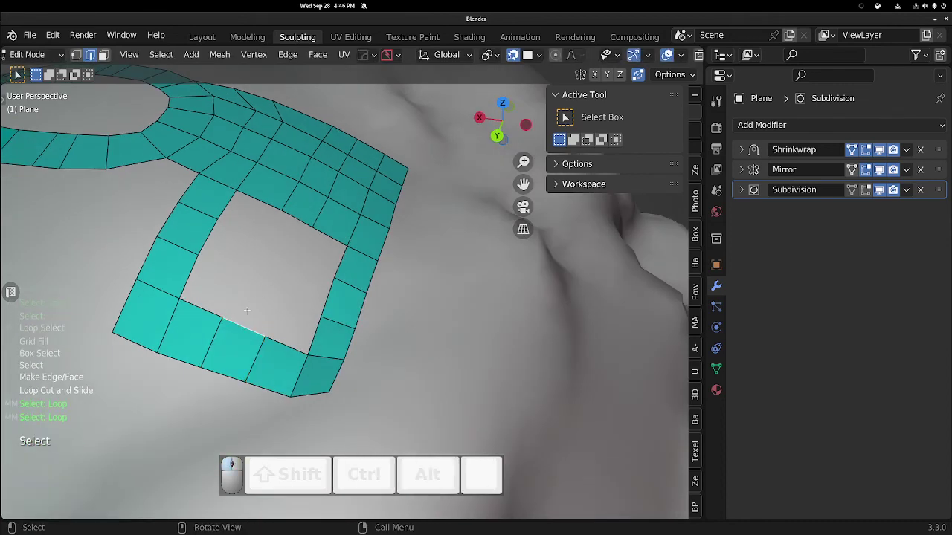
left_click(234, 240)
left_click(202, 232, "alt")
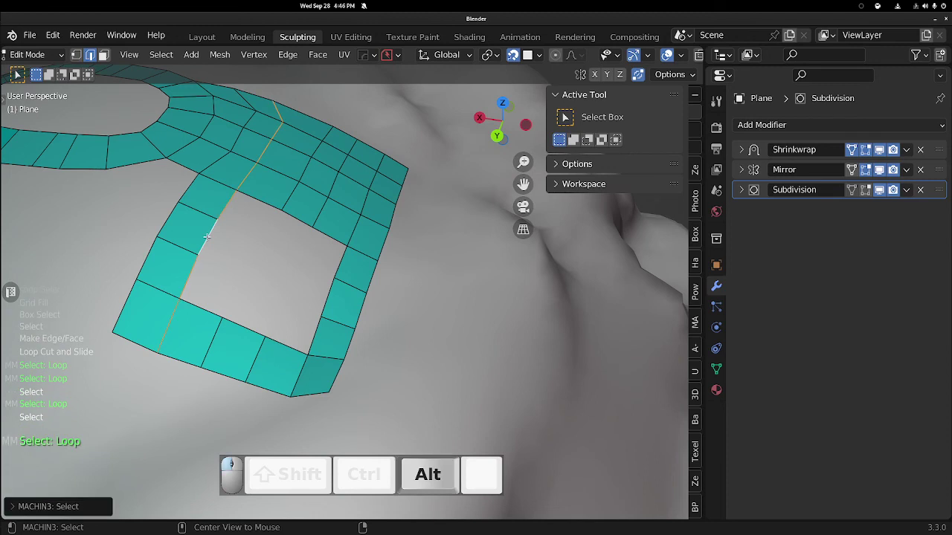
left_click(276, 271)
left_click(327, 247)
key("a")
key("a")
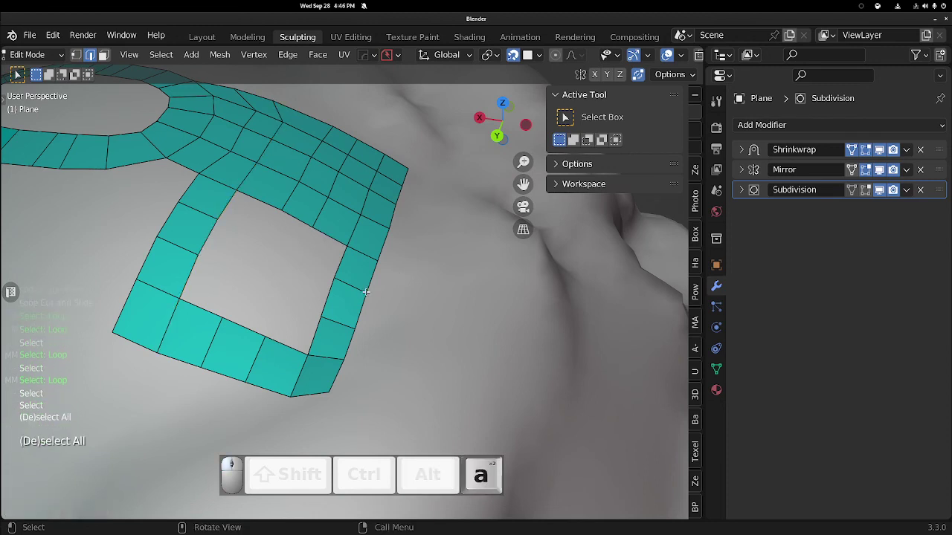
Select the closed boundary loop of the hole between the strips and fill it with quads using Grid Fill.
left_click(330, 294, "alt")
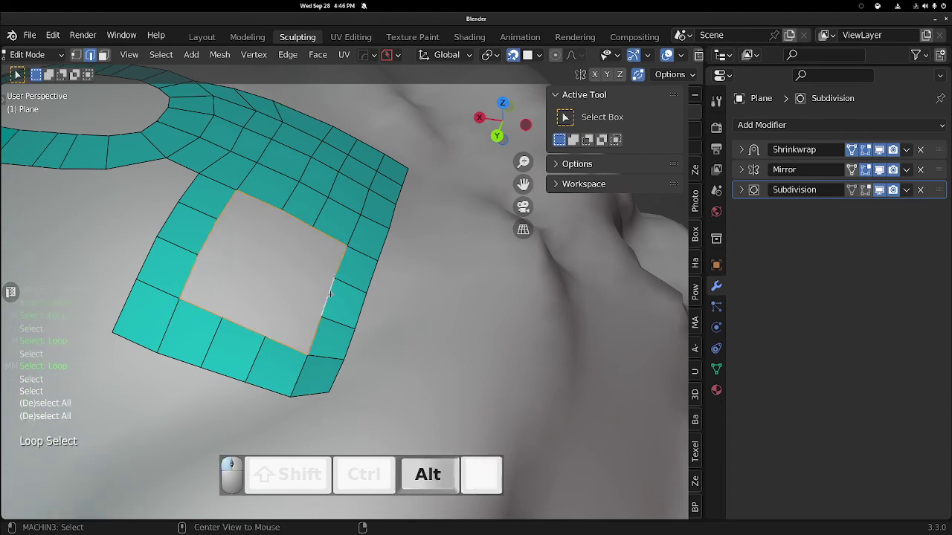
key("ctrl+f")
left_click(330, 253)
mouse_move(329, 253)
middle_mouse_down()
mouse_move(318, 252)
mouse_move(405, 253)
mouse_move(298, 277)
middle_mouse_up()
Return to object mode and remove the Subdivision modifier from the plane.
key("Tab")
scroll(307, 277, "down", 8)
left_click(297, 252)
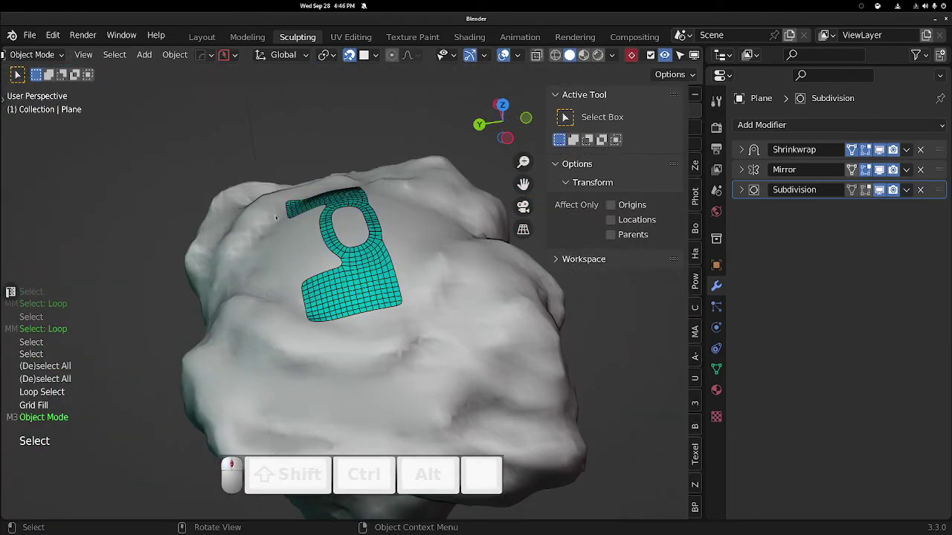
mouse_move(299, 223)
middle_mouse_down()
mouse_move(374, 235)
mouse_move(386, 194)
mouse_move(277, 187)
mouse_move(618, 223)
middle_mouse_up()
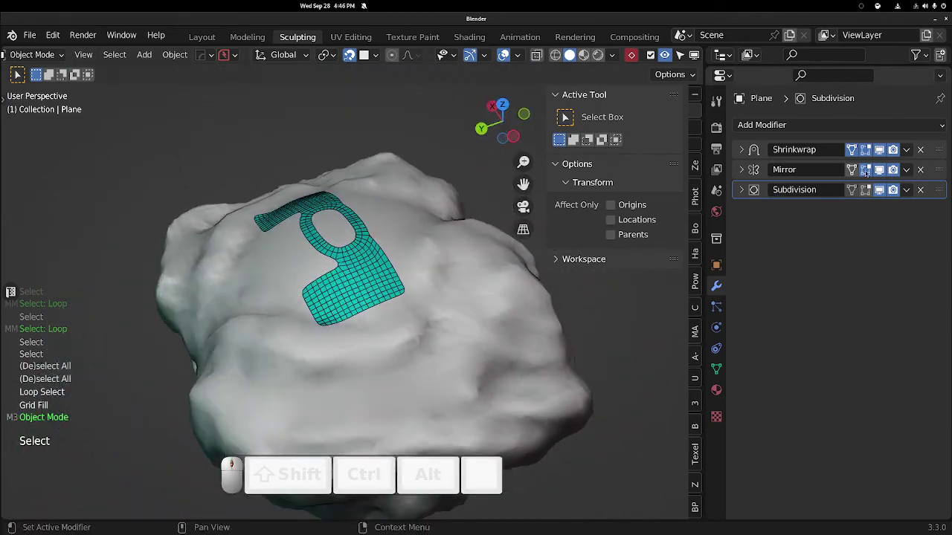
left_click(920, 190)
Examine the filled patch's quad layout up close and from a distance on the rock, with the plane selected.
mouse_move(416, 253)
middle_mouse_down()
mouse_move(434, 282)
mouse_move(384, 278)
middle_mouse_up()
scroll(383, 278, "up", 8)
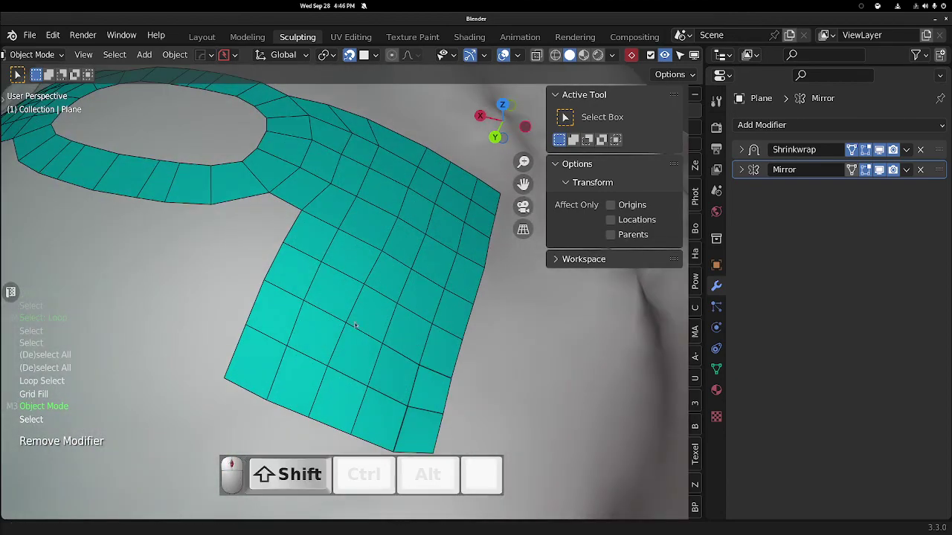
middle_click_drag(357, 322, 341, 286, "shift")
middle_click_drag(340, 286, 337, 242)
key("Tab")
key("Tab")
left_click(325, 266)
middle_click_drag(337, 242, 330, 285, "ctrl")
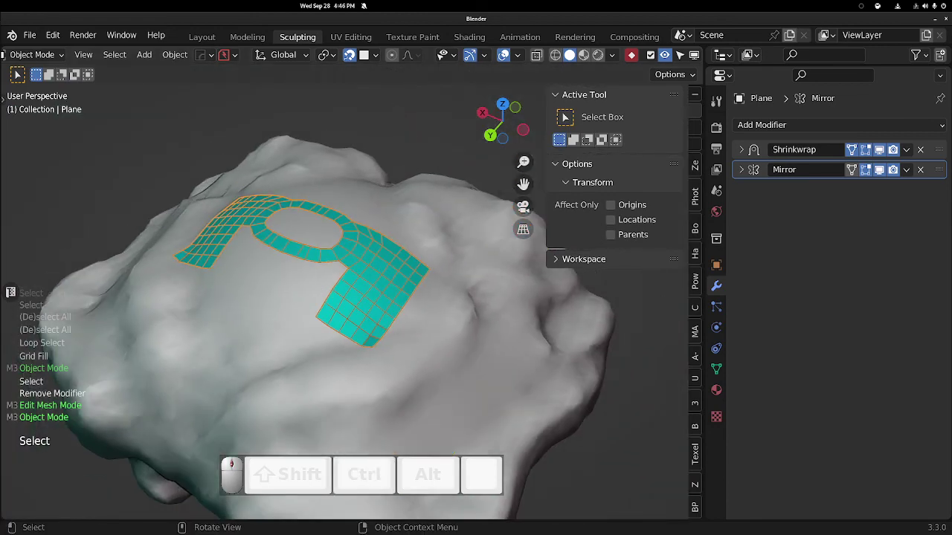